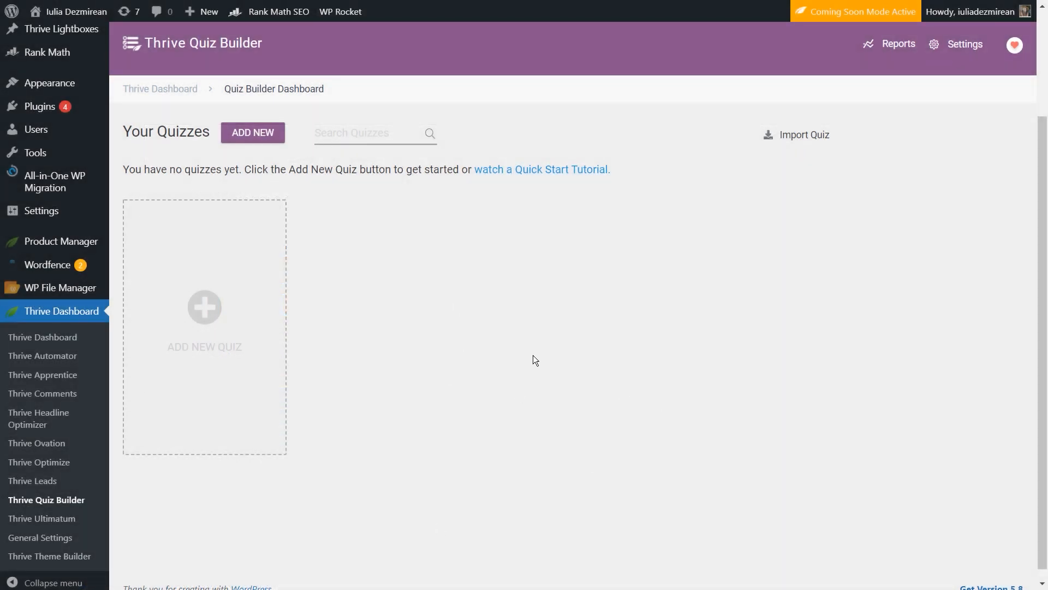
# Step: Create a new quiz built from scratch and name it "What's your personality type?"
pyautogui.click(215, 298)
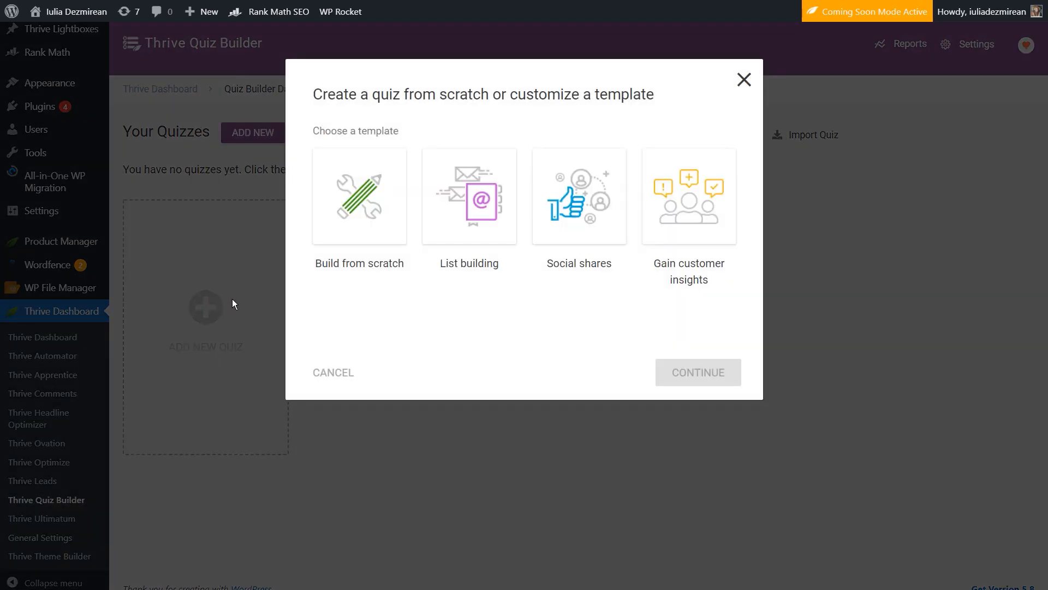
pyautogui.click(392, 190)
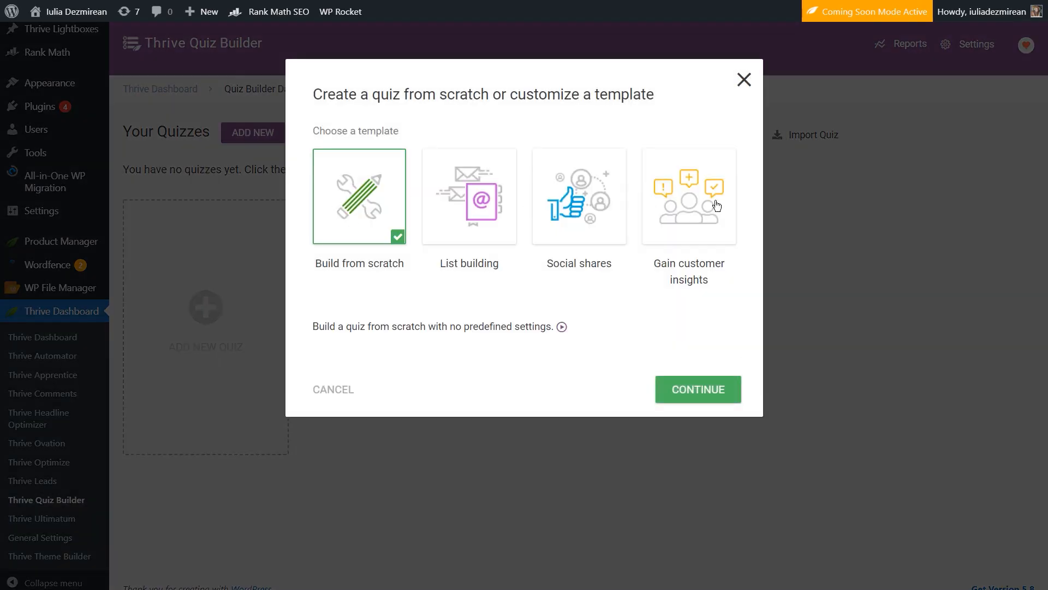
pyautogui.click(684, 393)
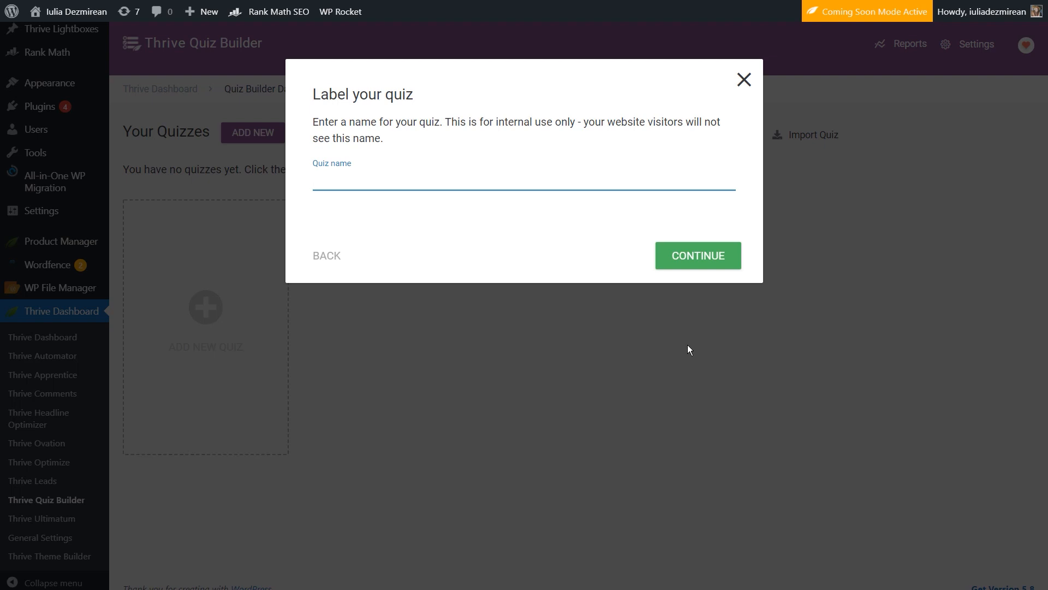
pyautogui.write("What's your personality type?")
pyautogui.click(703, 261)
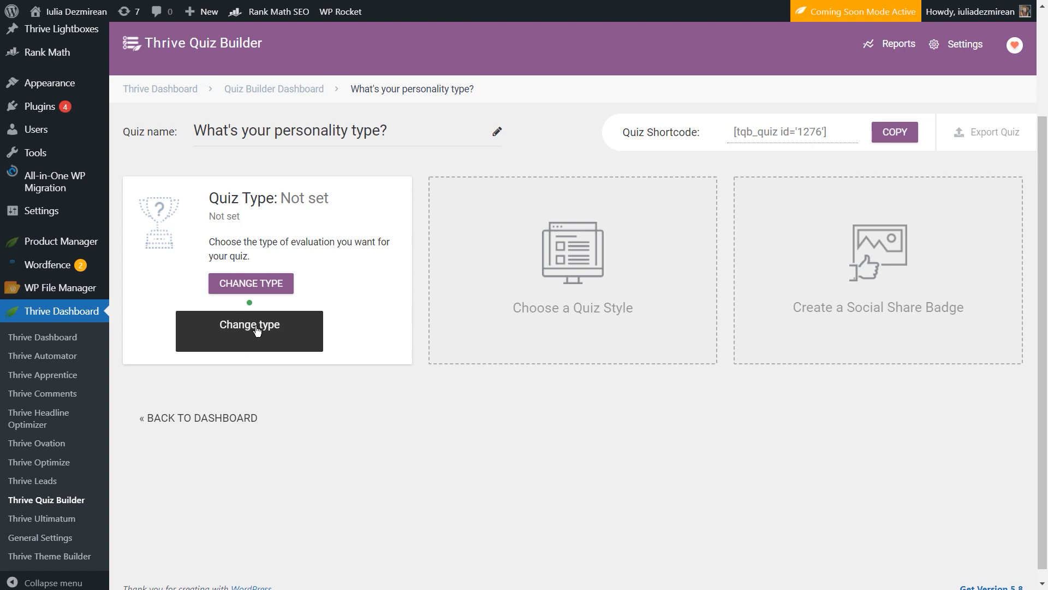
# Step: Set the quiz evaluation type to Category
pyautogui.click(249, 289)
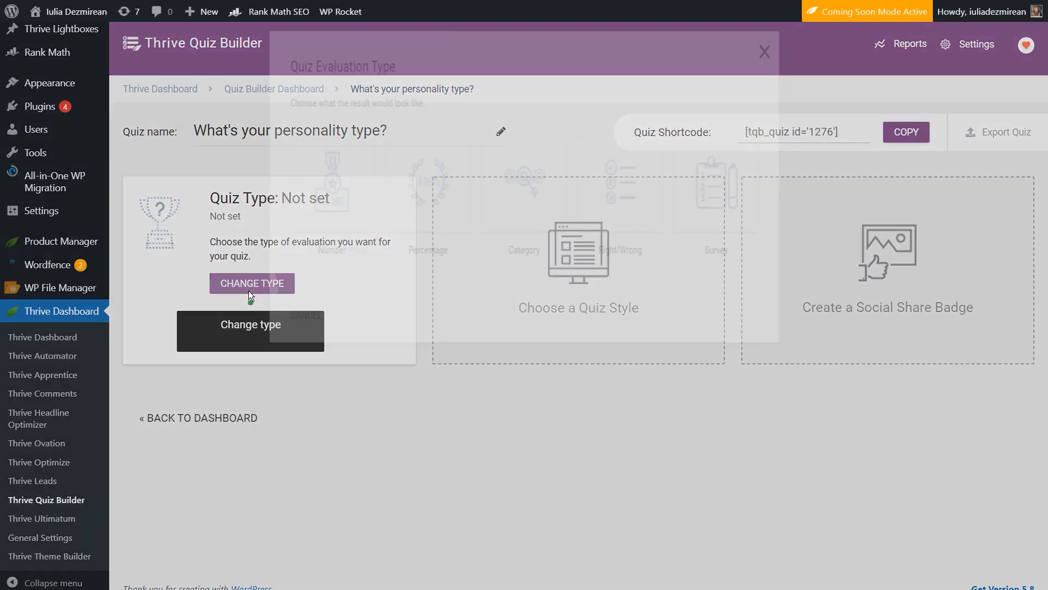
pyautogui.click(520, 212)
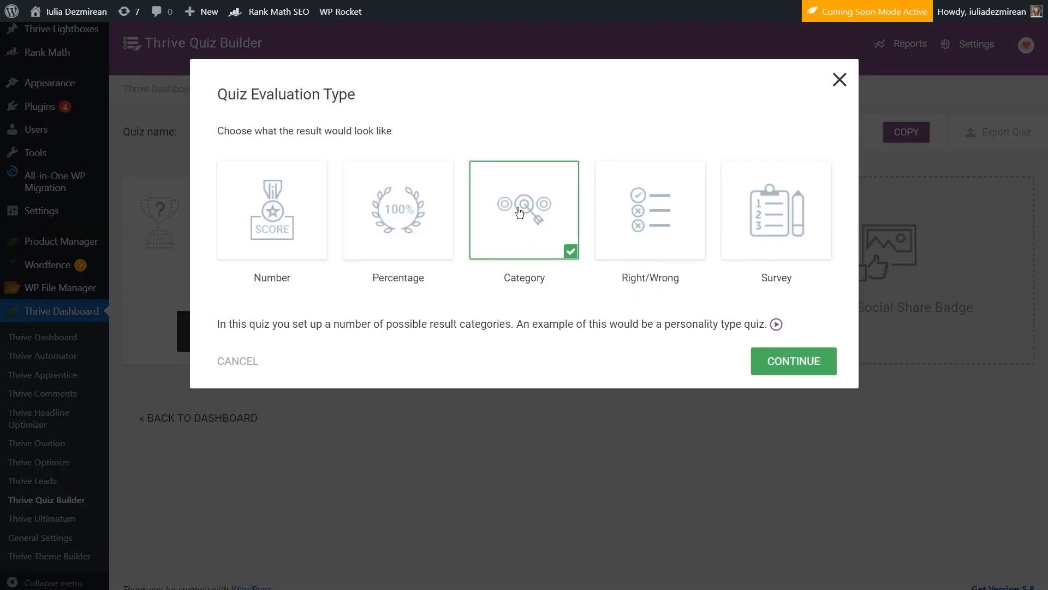
pyautogui.click(807, 364)
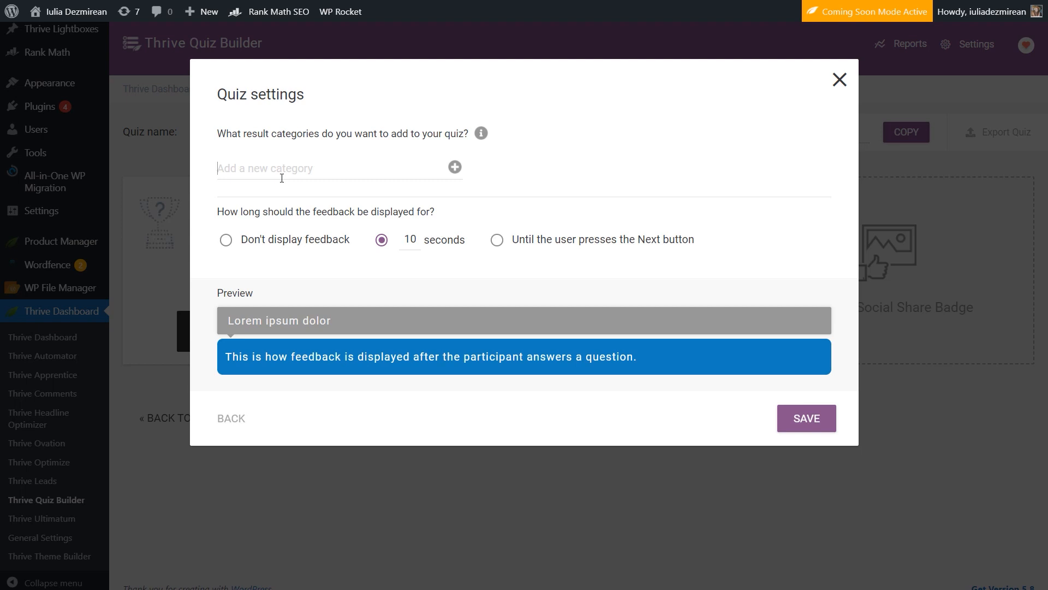
# Step: Add the result categories Introvert and Extrovert to the quiz settings
pyautogui.write('Introvert')
pyautogui.click(456, 166)
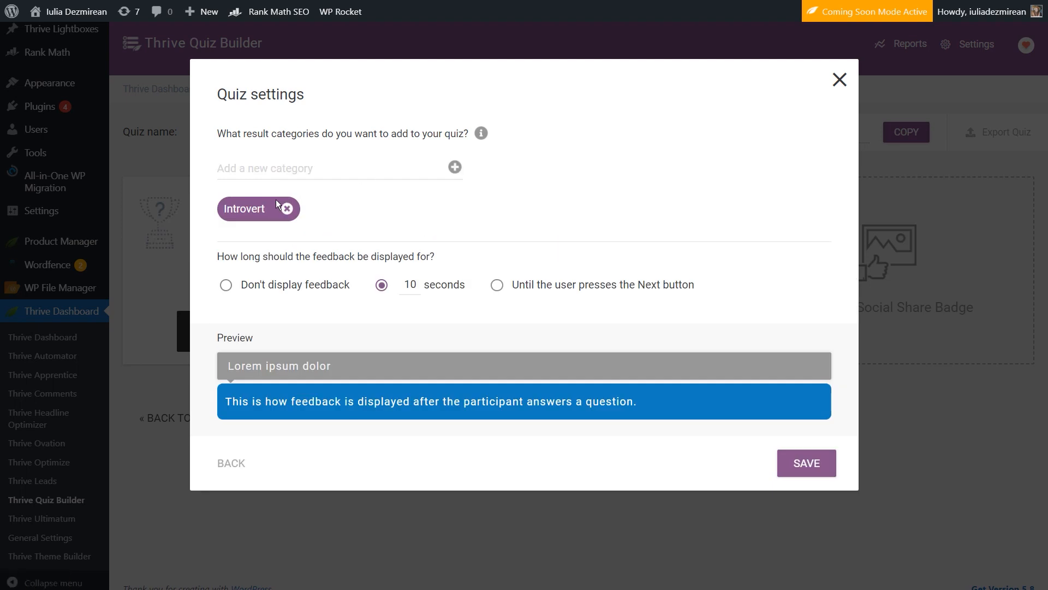
pyautogui.write('Extrovert')
pyautogui.press('Return')
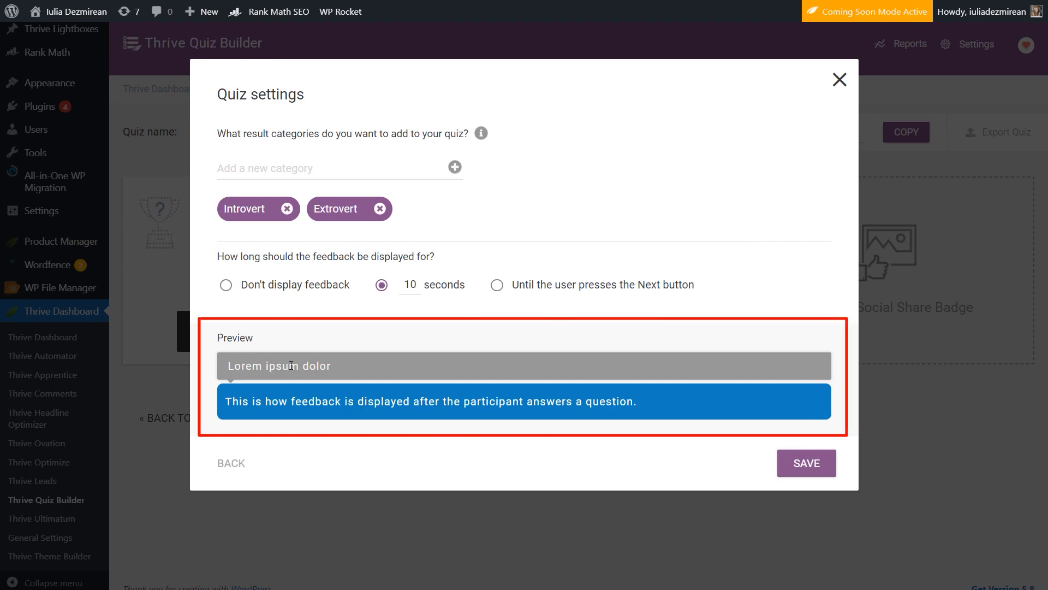
# Step: Set the answer feedback to be displayed for 5 seconds and save the quiz settings
pyautogui.click(226, 284)
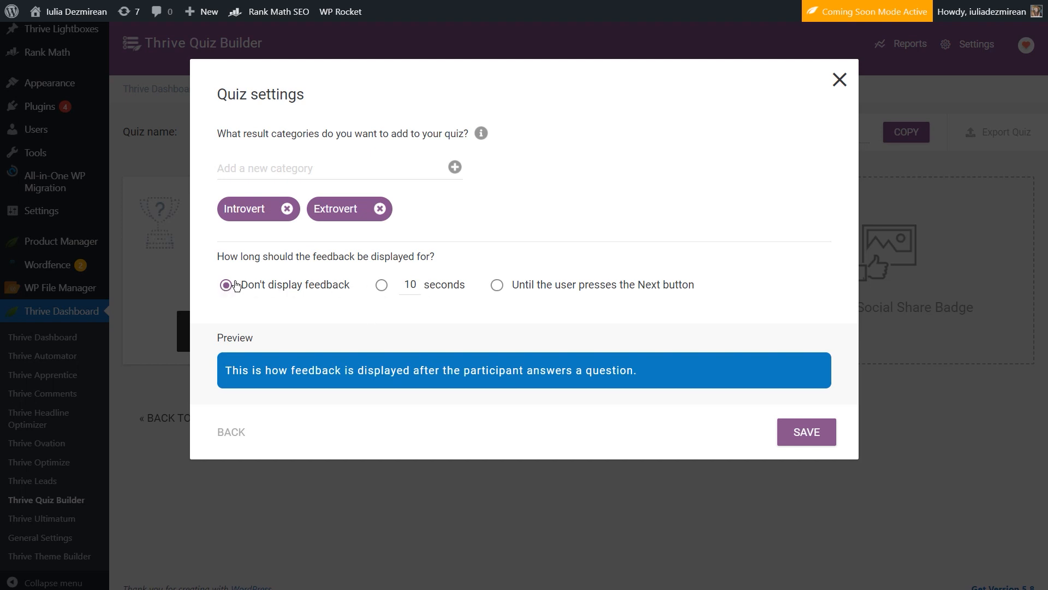
pyautogui.click(382, 287)
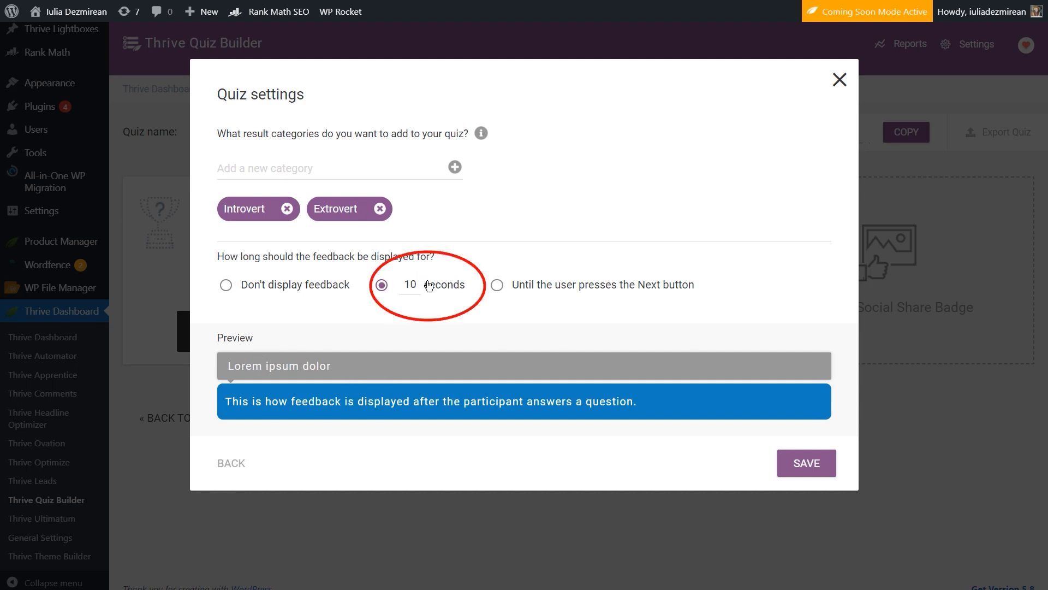
pyautogui.moveTo(417, 284); pyautogui.dragTo(405, 284)
pyautogui.write('5')
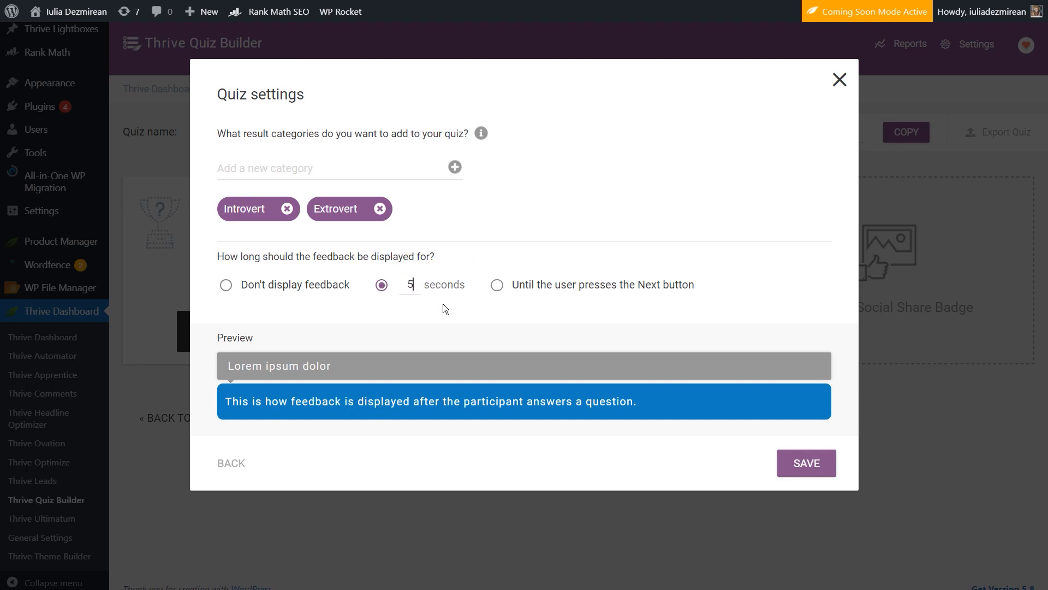
pyautogui.click(499, 289)
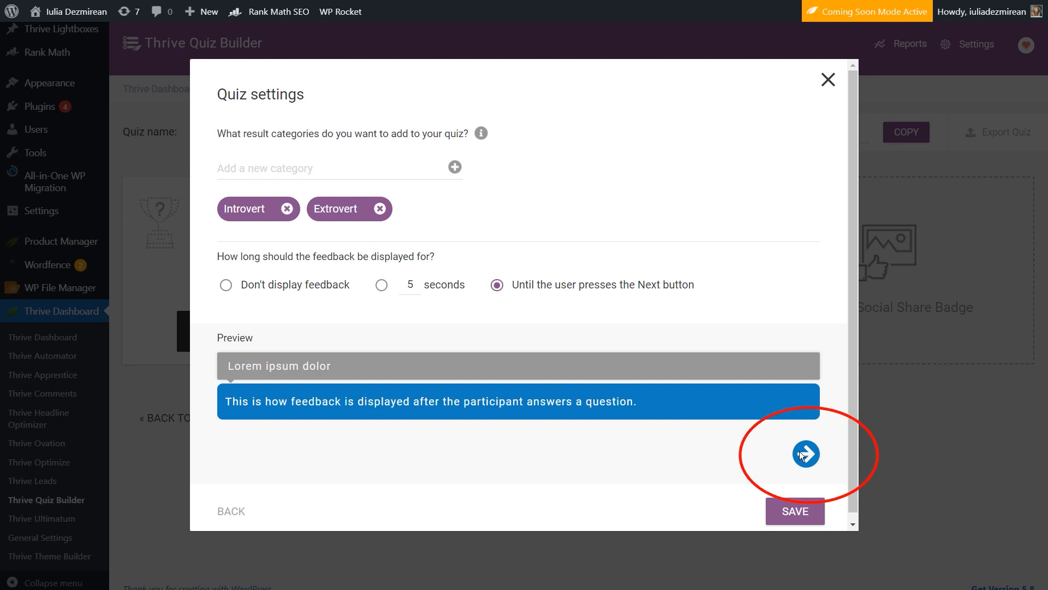
pyautogui.click(382, 286)
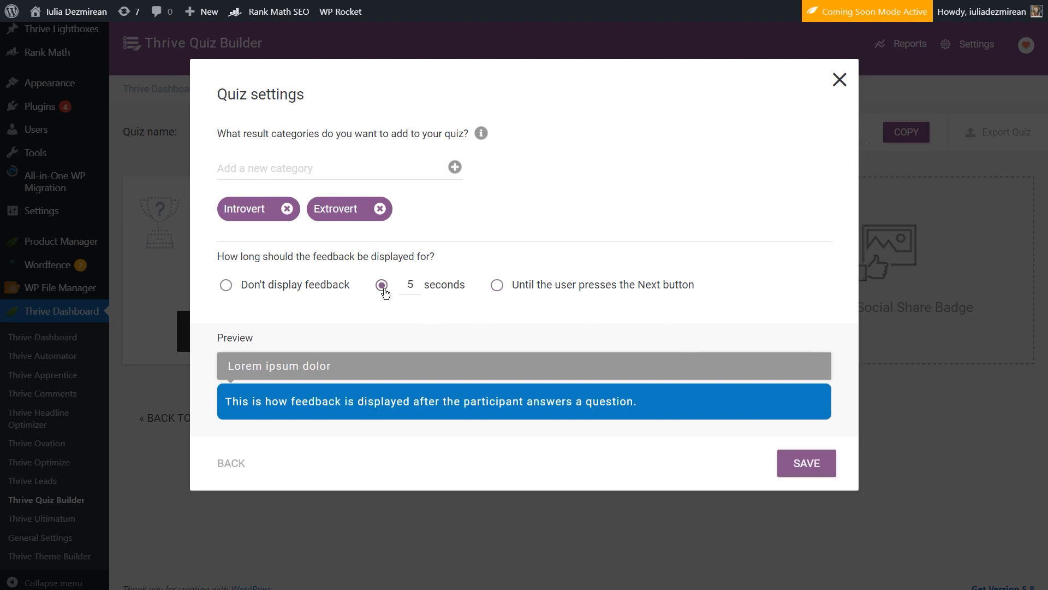
pyautogui.click(807, 462)
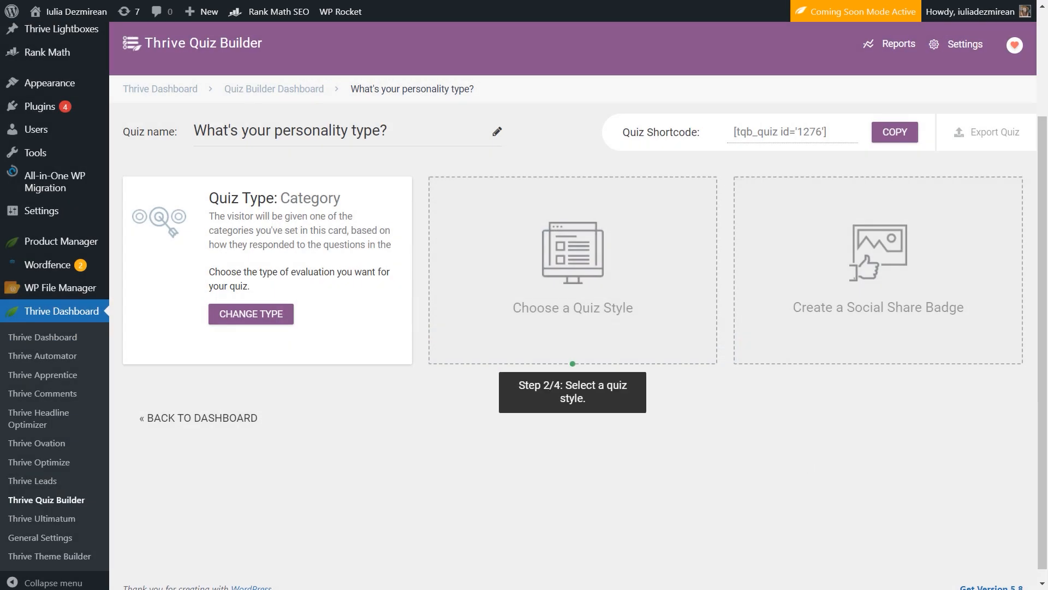
# Step: Choose the Gray Orange style for the quiz
pyautogui.scroll(1, 590, 325)
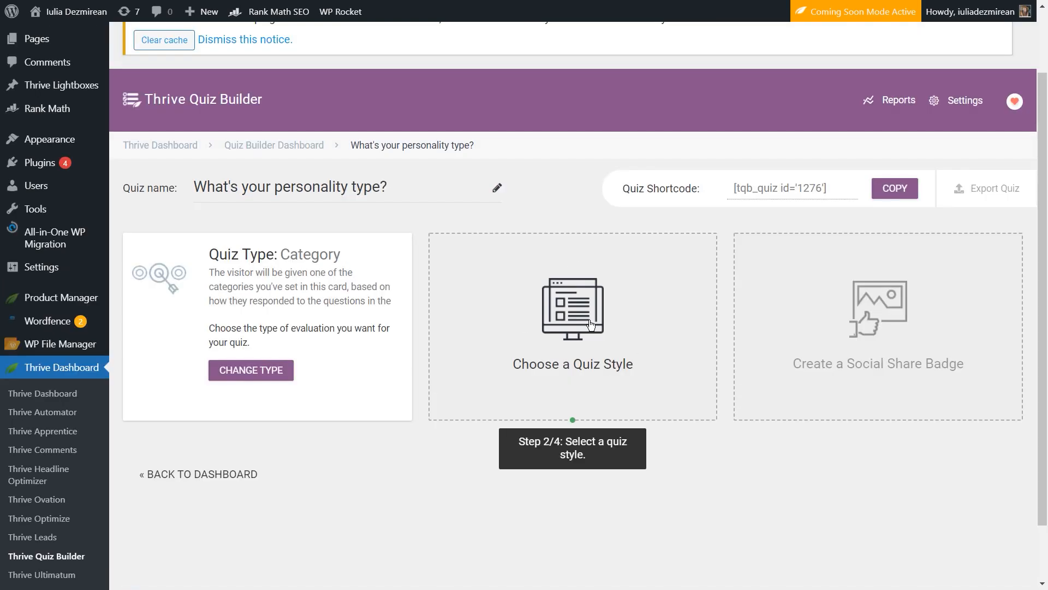
pyautogui.click(590, 324)
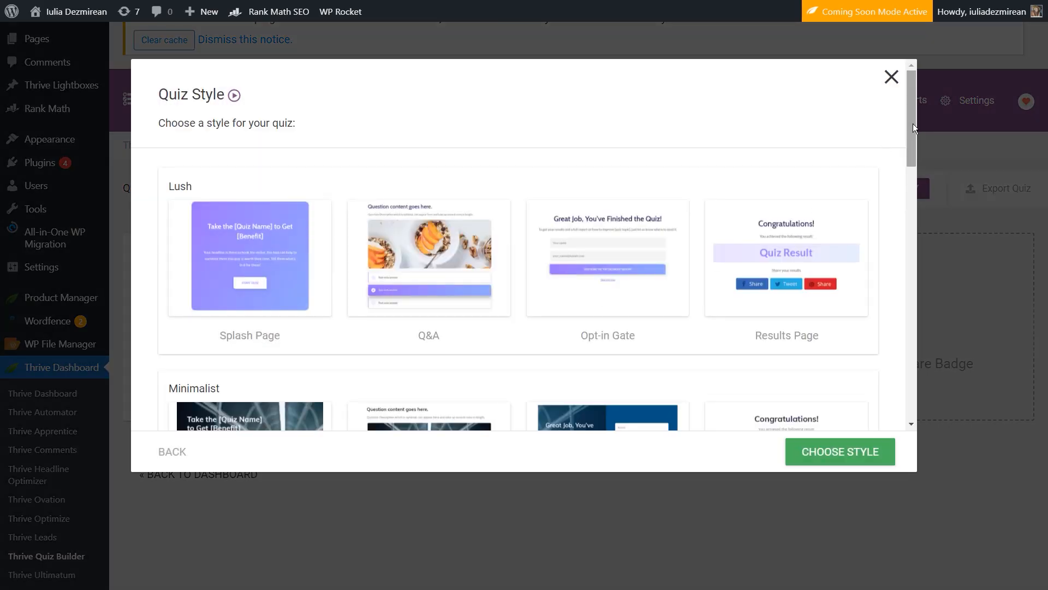
pyautogui.moveTo(912, 124); pyautogui.dragTo(879, 280)
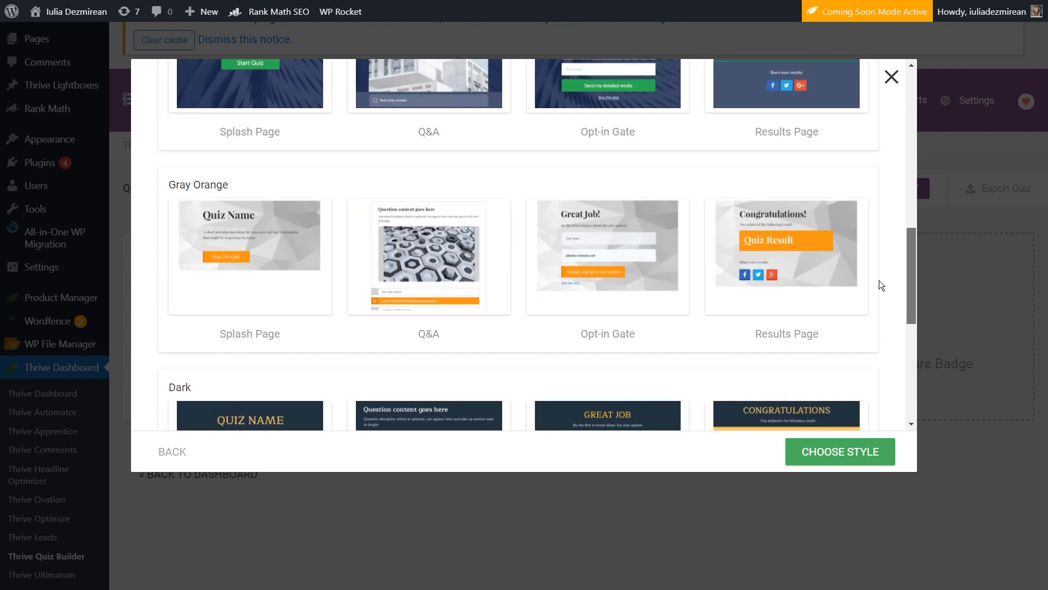
pyautogui.scroll(4, 874, 267)
pyautogui.scroll(-4, 876, 290)
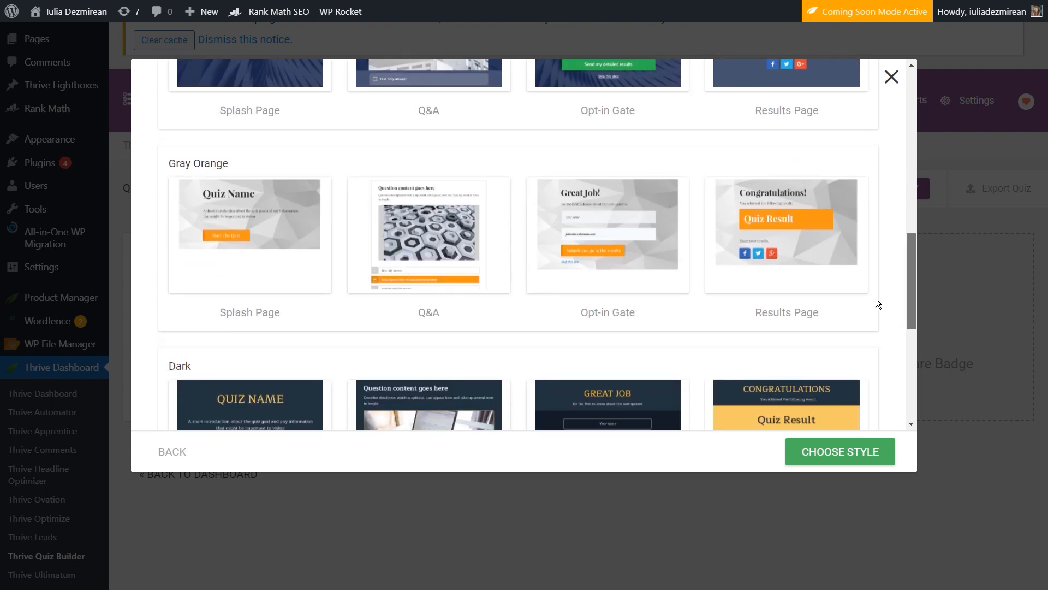
pyautogui.click(294, 198)
pyautogui.click(861, 450)
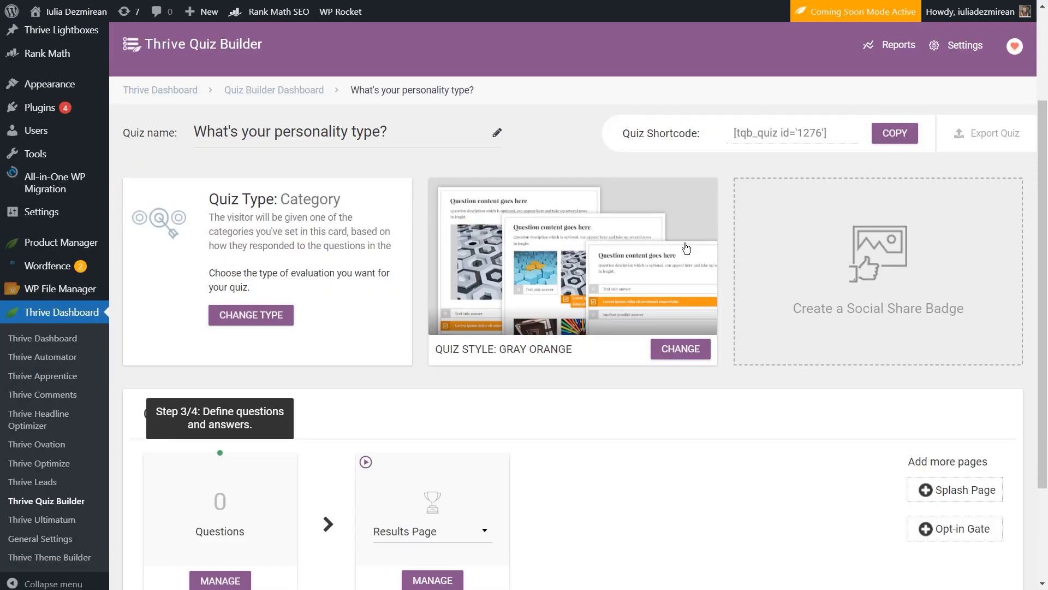
# Step: Add a Multiple Choice with Buttons question to the quiz with the text "What is the best way for you to relax?"
pyautogui.scroll(-3, 686, 249)
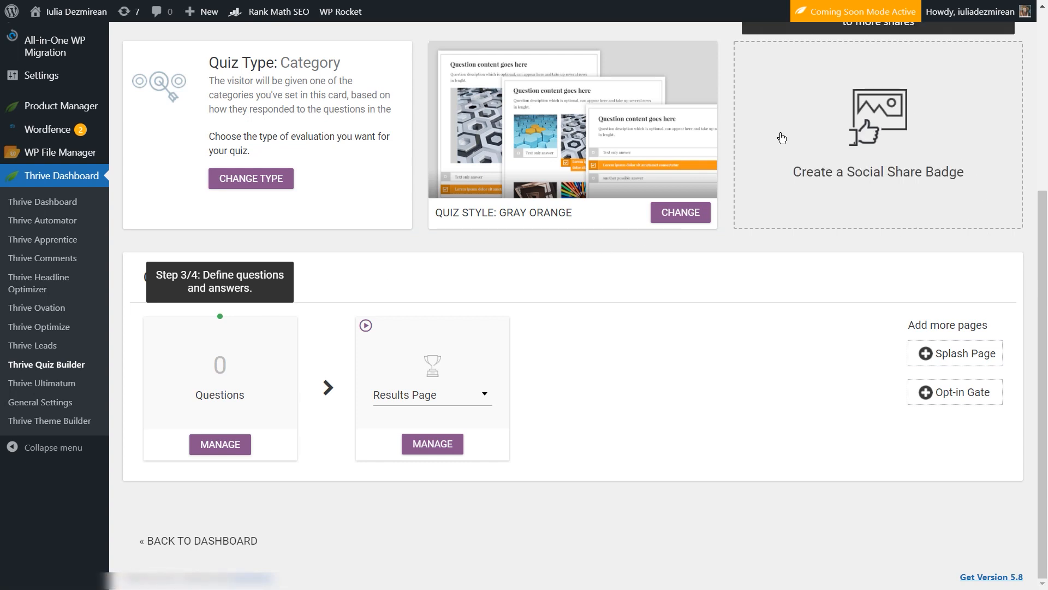
pyautogui.scroll(1, 858, 180)
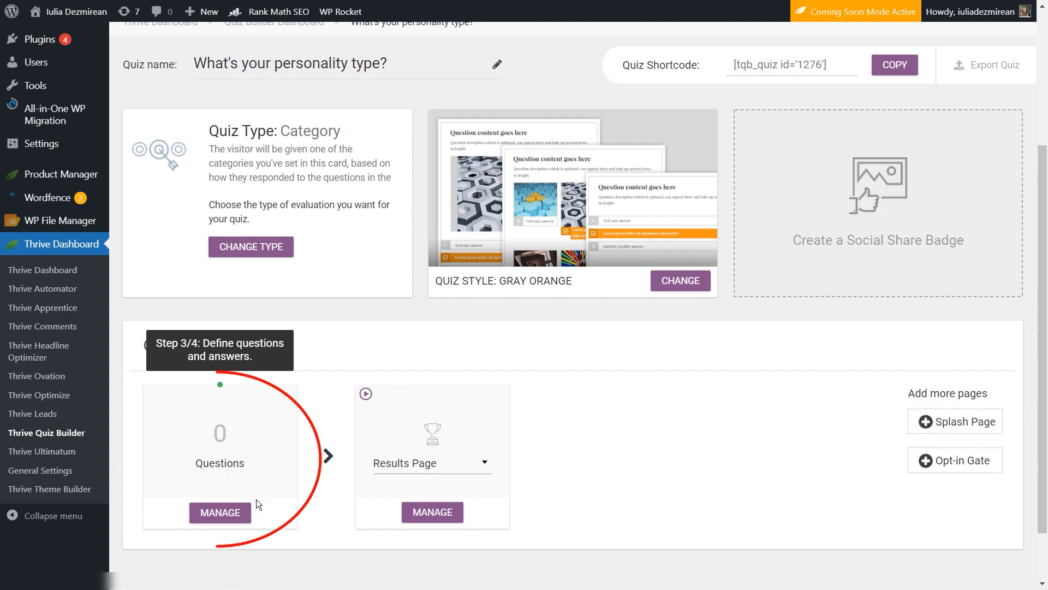
pyautogui.click(226, 514)
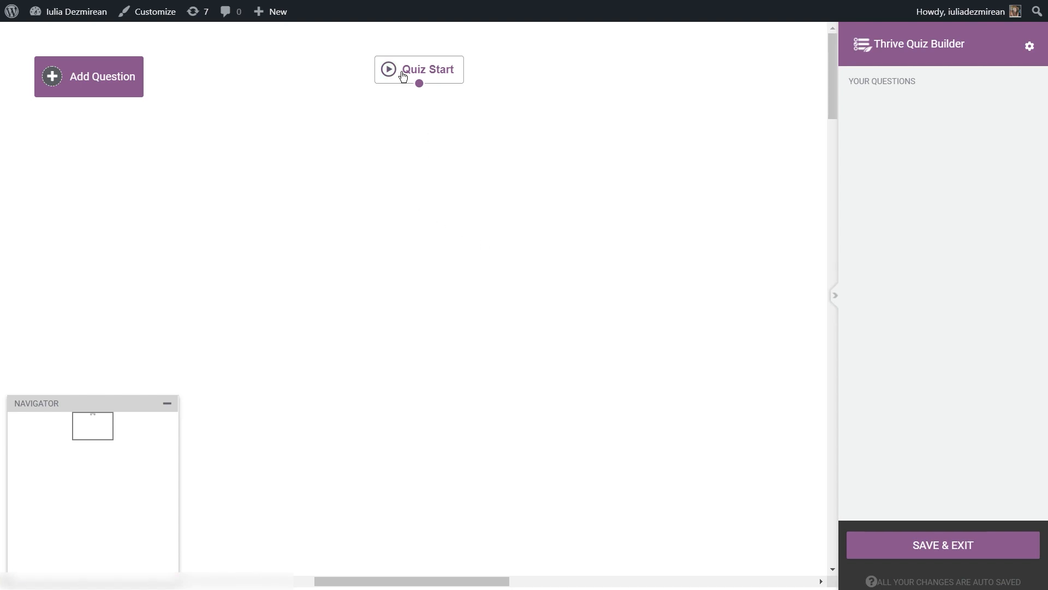
pyautogui.click(60, 79)
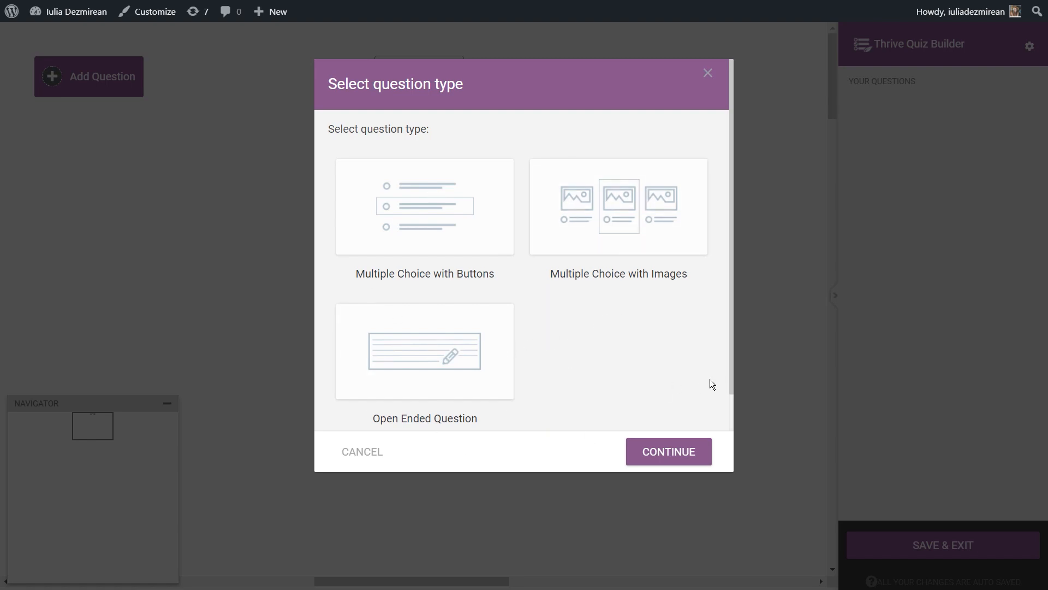
pyautogui.click(429, 225)
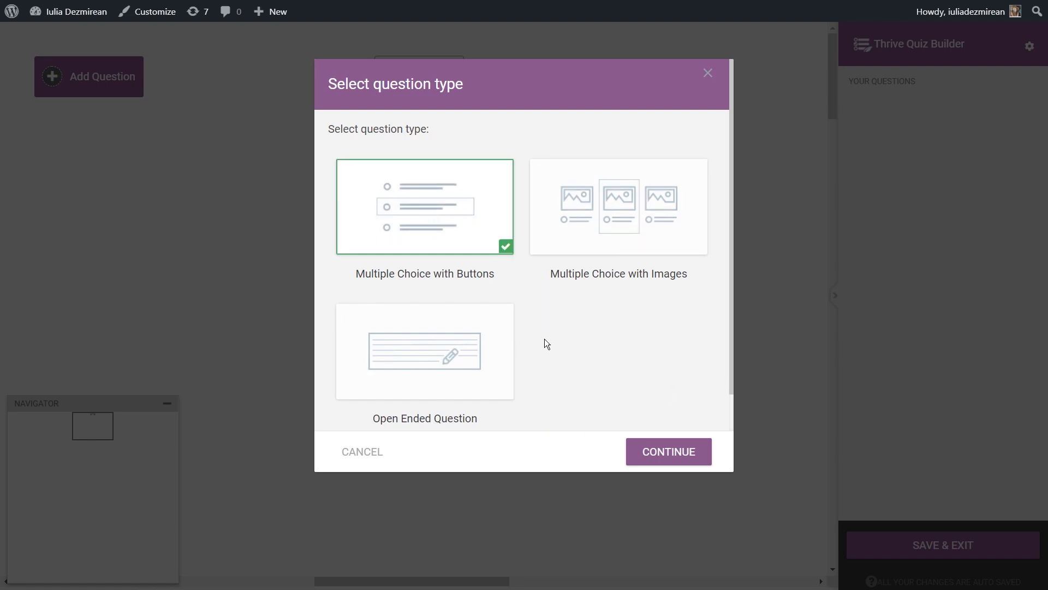
pyautogui.click(687, 459)
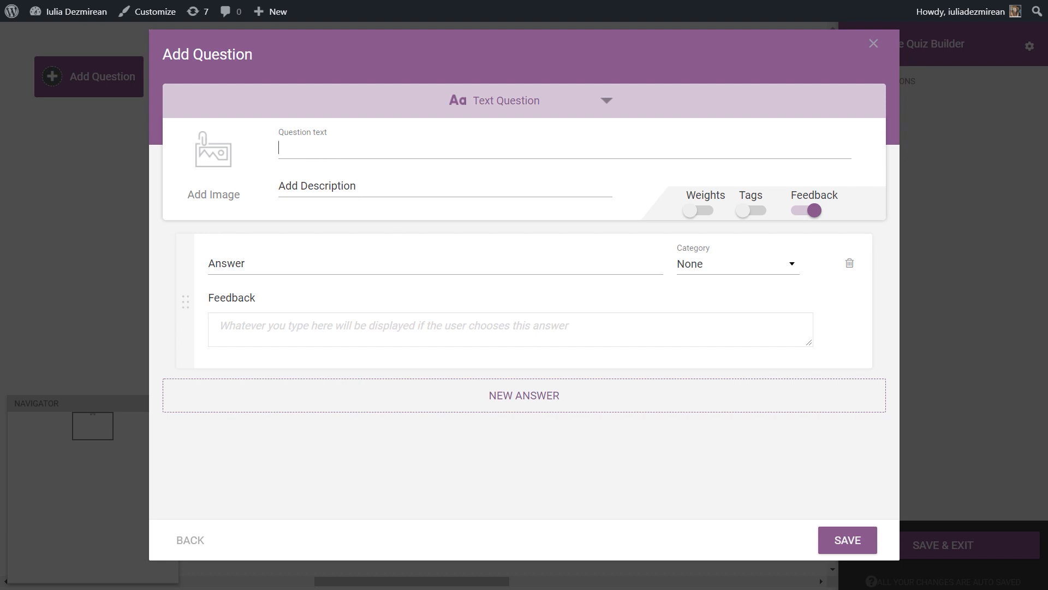
pyautogui.write('What is the best way for you to relax?')
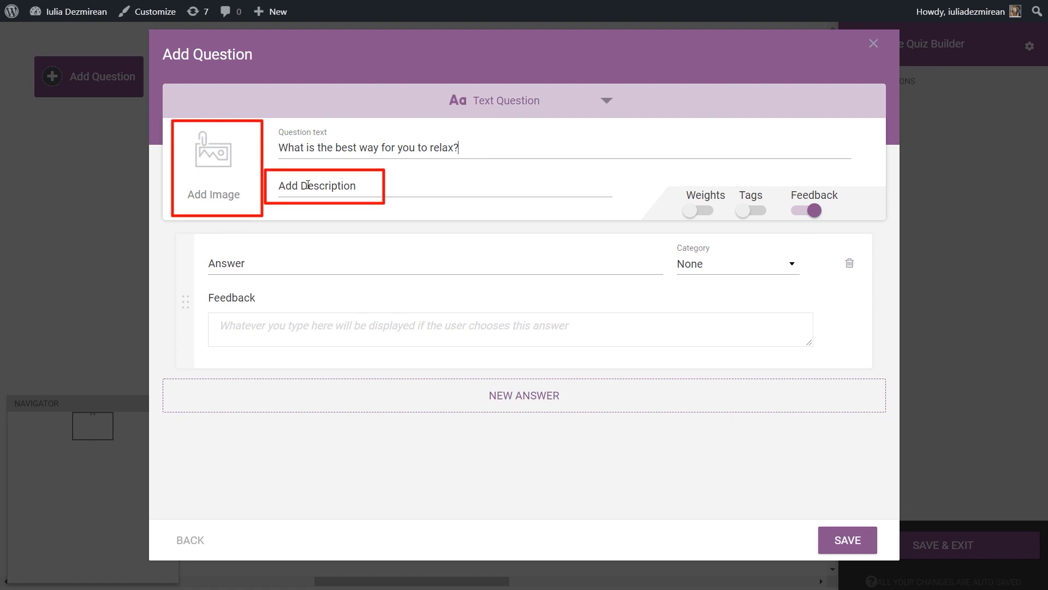
# Step: Fill in the first answer as "Spend time in nature" with feedback "Walks in the park, apple picking" and category Introvert
pyautogui.click(480, 266)
pyautogui.click(447, 285)
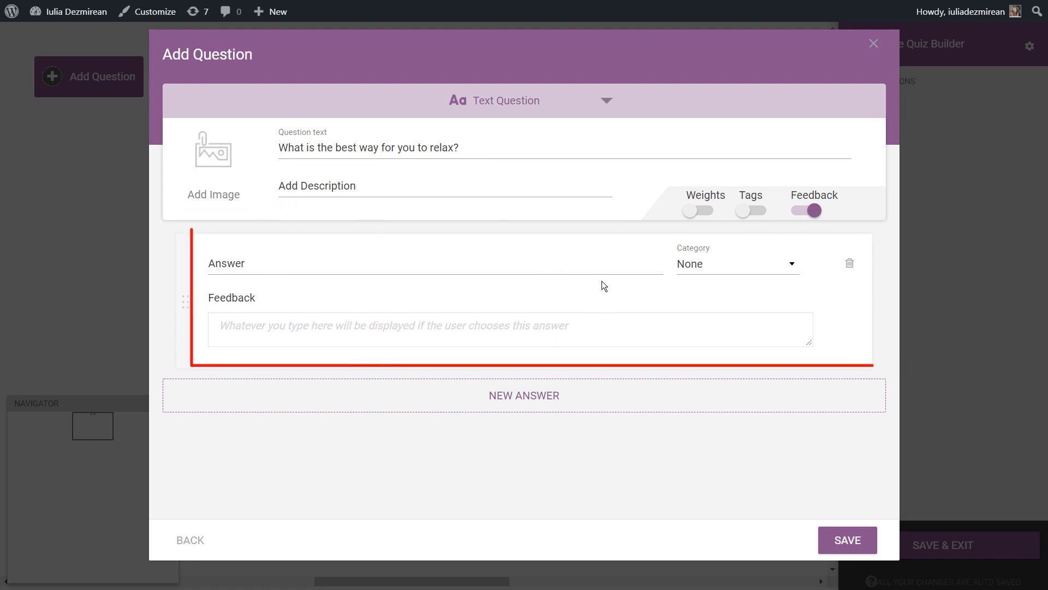
pyautogui.click(231, 261)
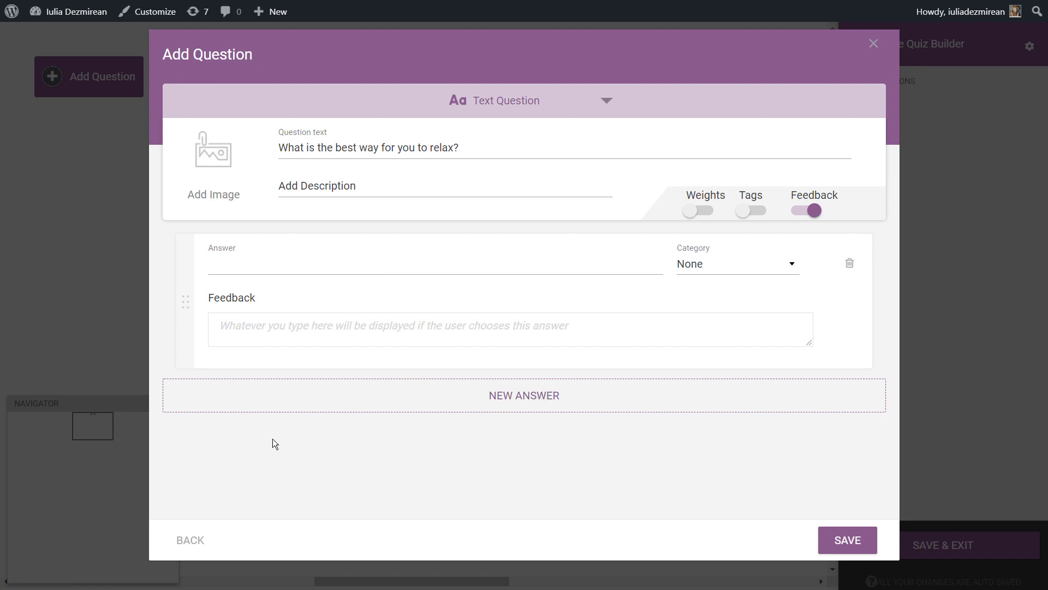
pyautogui.write('Spend time in nature')
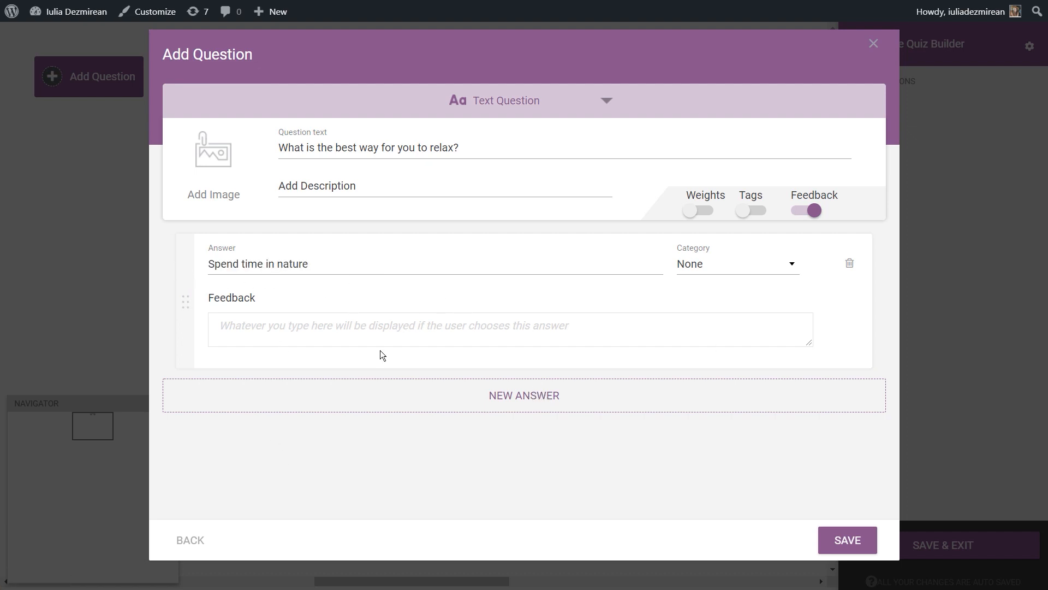
pyautogui.click(247, 313)
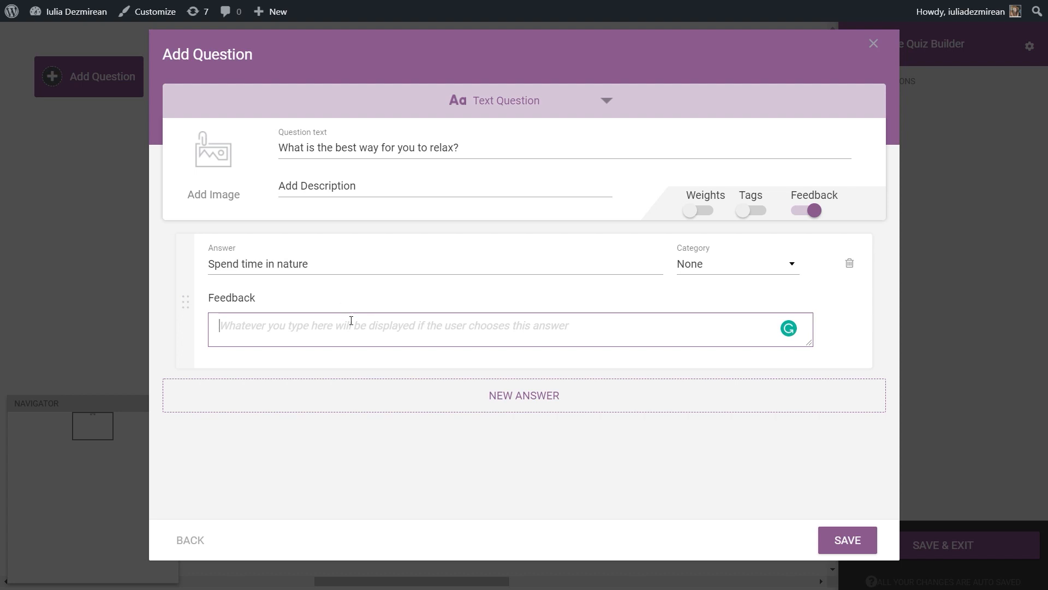
pyautogui.write('Walks in the park, apple picking')
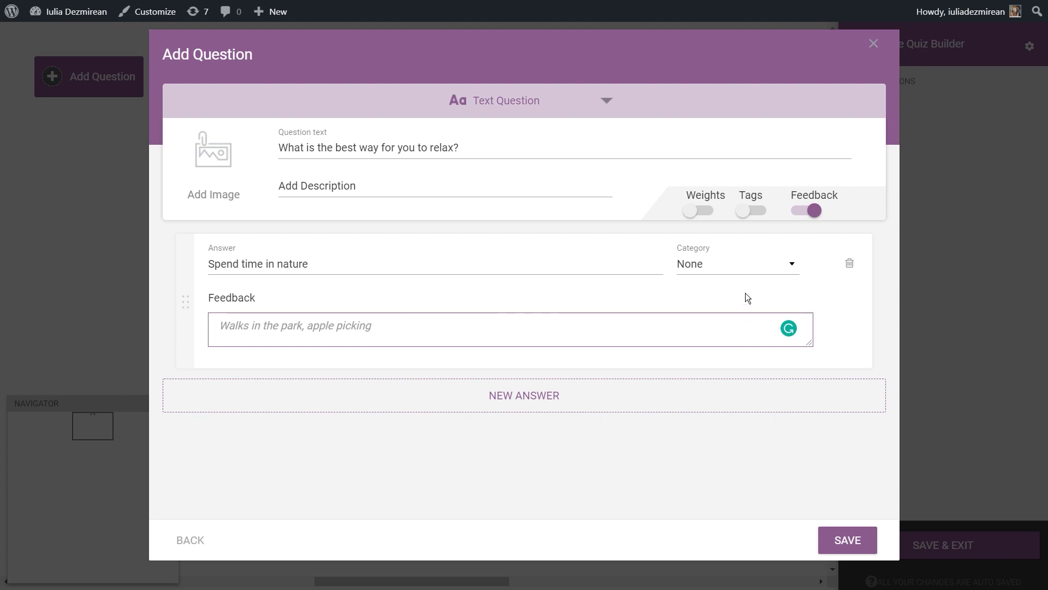
pyautogui.click(709, 266)
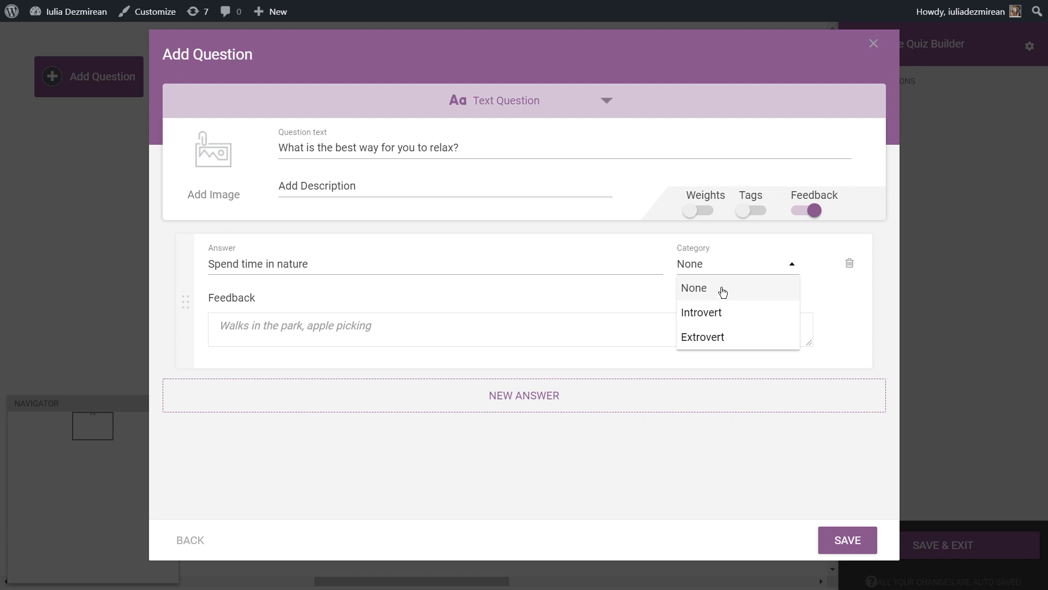
pyautogui.click(716, 312)
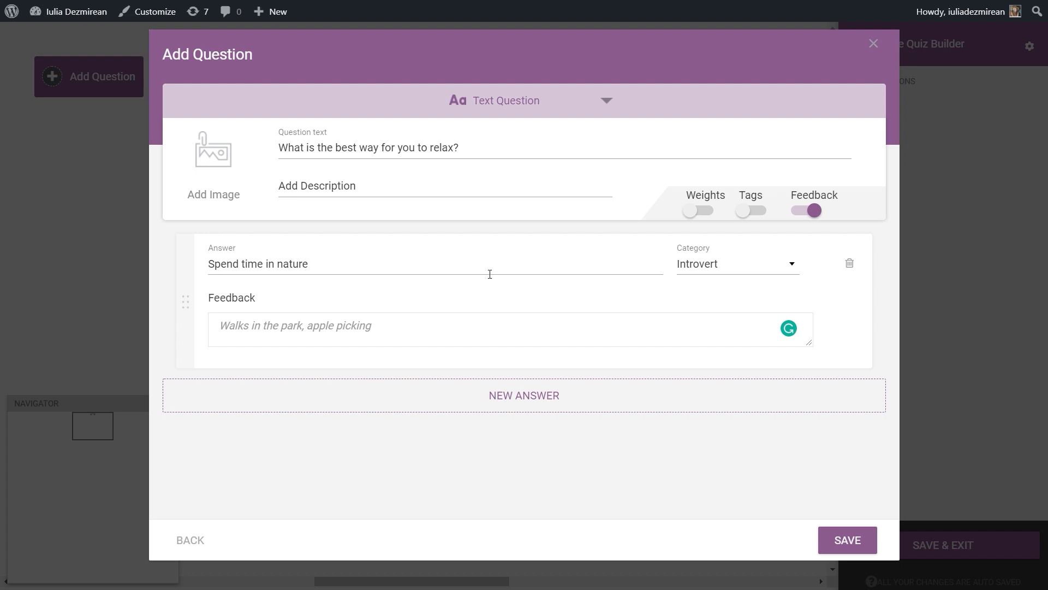
# Step: Enable tags and weights for the answers of the relaxation question
pyautogui.click(753, 212)
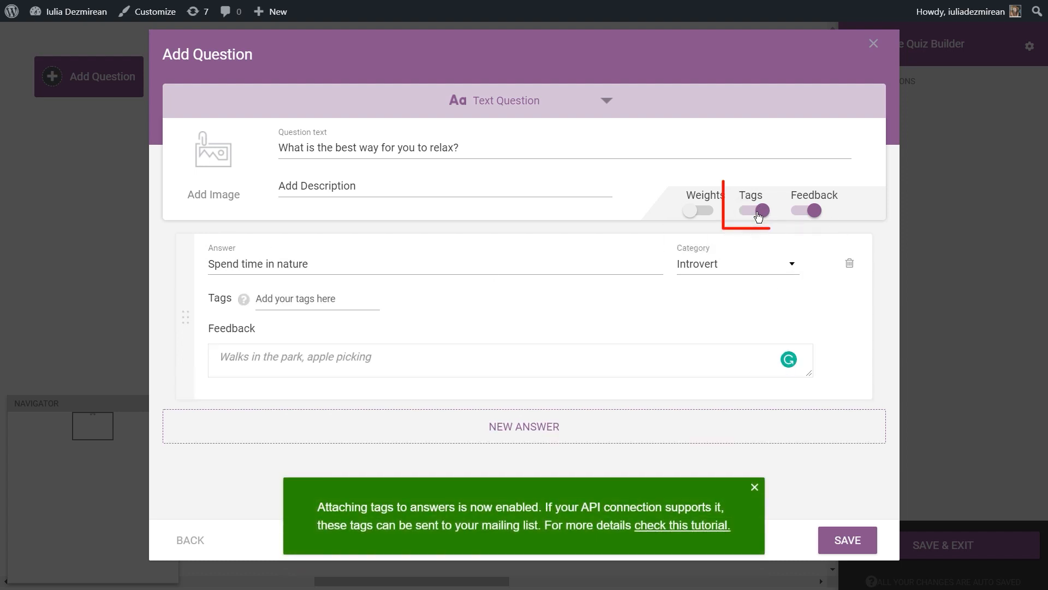
pyautogui.click(698, 211)
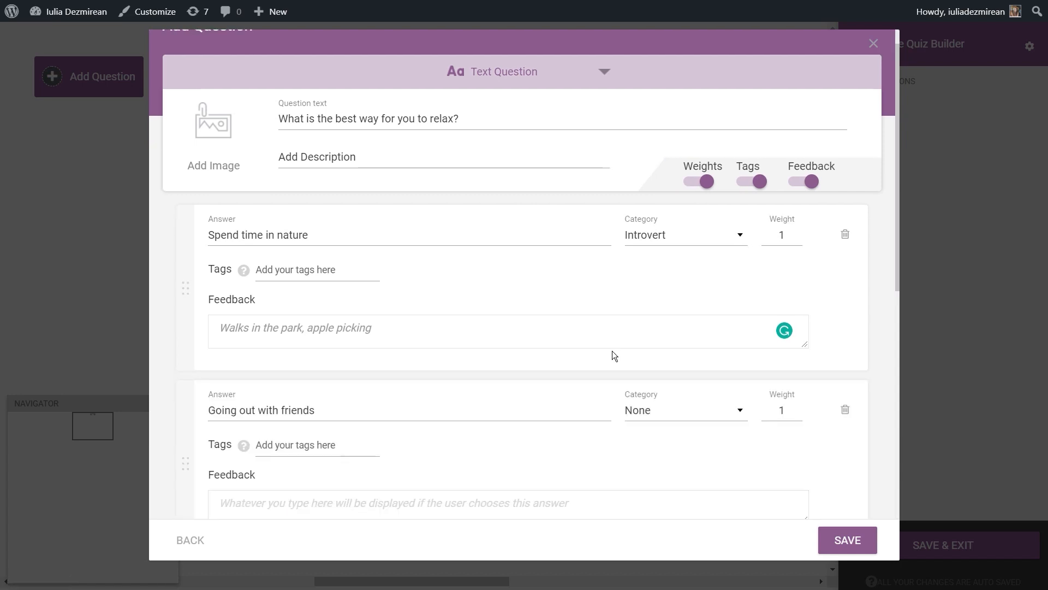
pyautogui.scroll(-6, 612, 355)
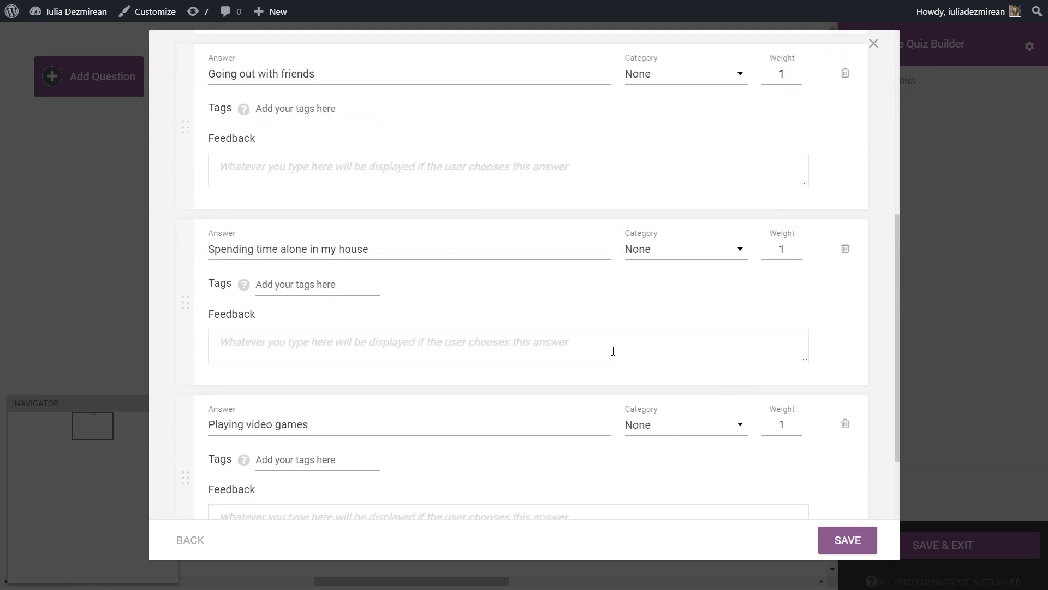
pyautogui.scroll(7, 611, 349)
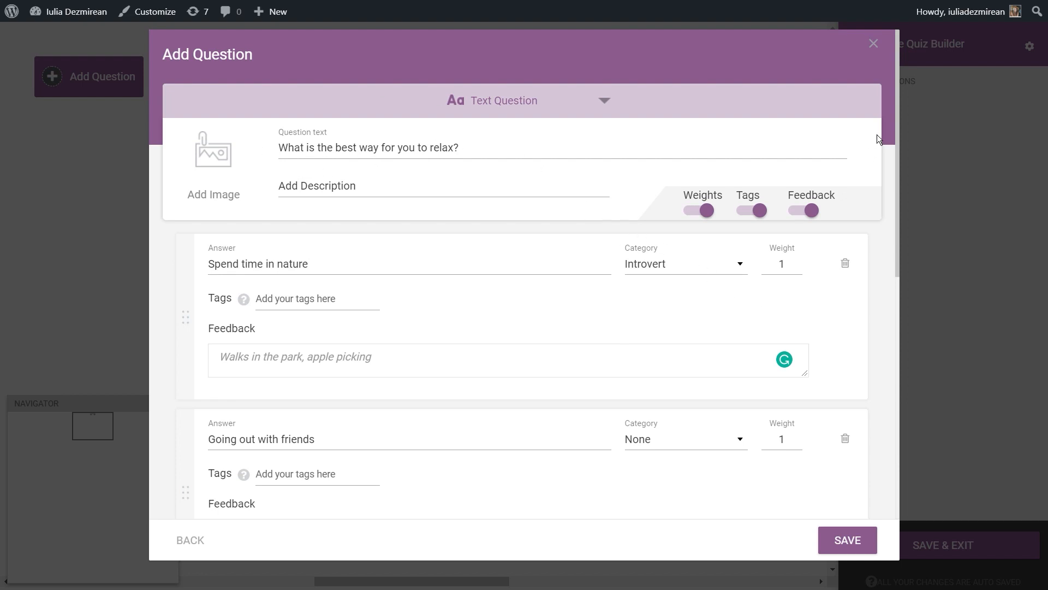
# Step: Assign "Going out with friends" to the Extrovert category, and "Spending time alone in my house" and "Playing video games" to Introvert
pyautogui.moveTo(896, 121); pyautogui.dragTo(890, 242)
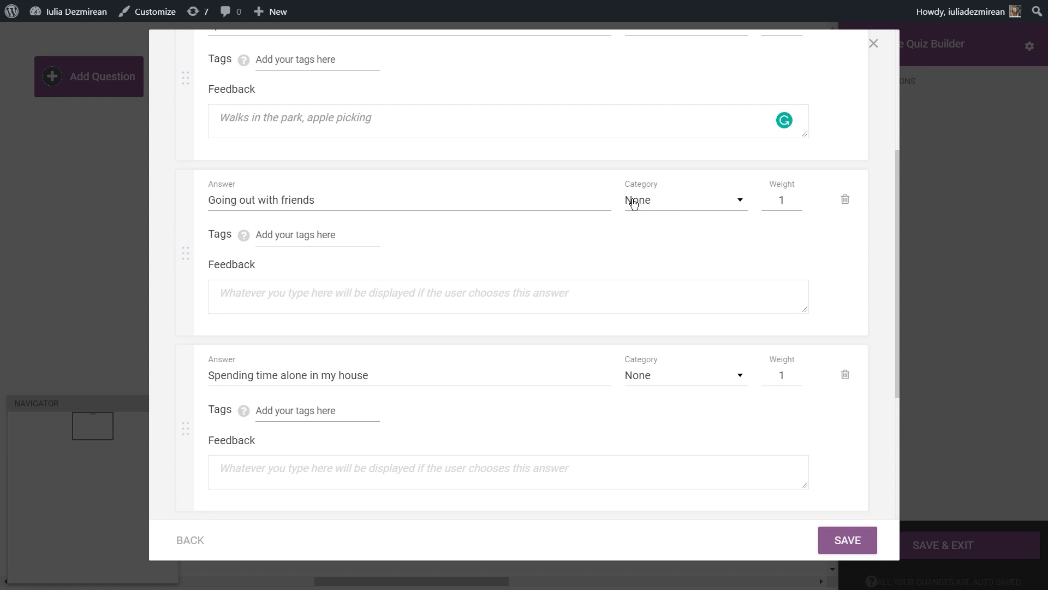
pyautogui.click(633, 202)
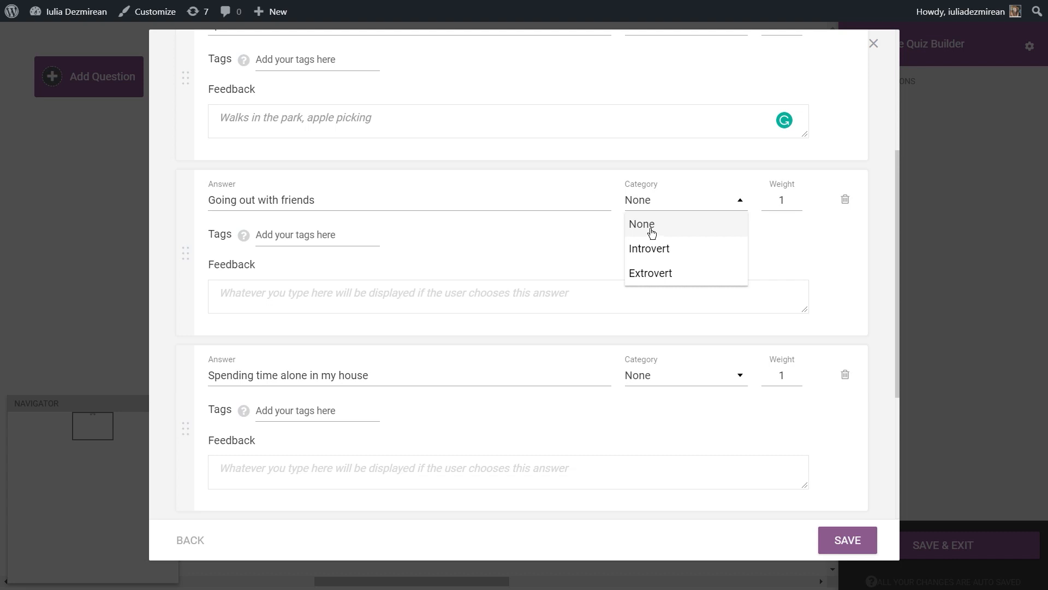
pyautogui.click(688, 282)
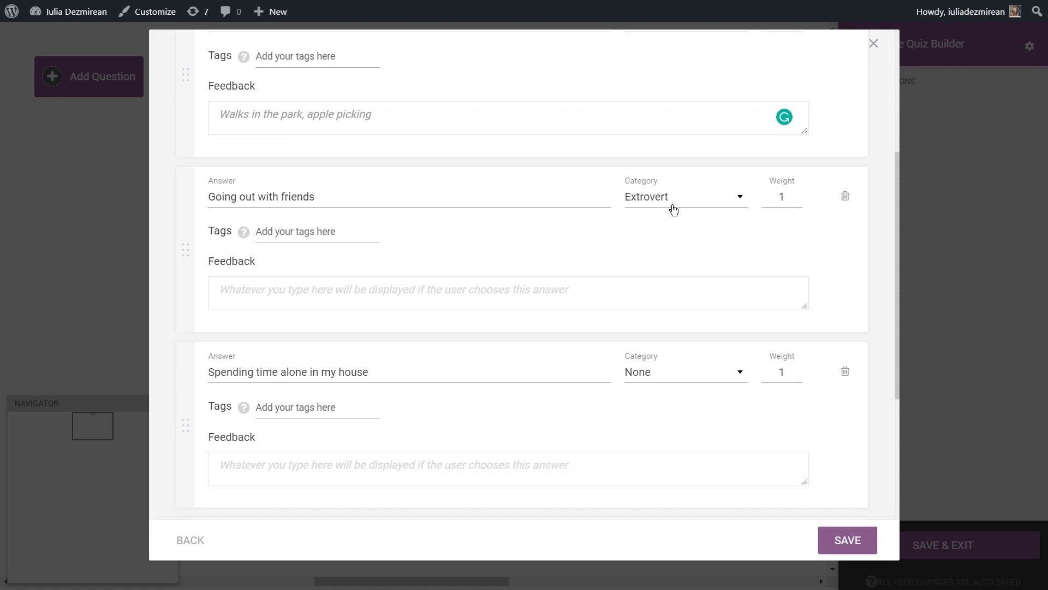
pyautogui.scroll(-2, 674, 209)
pyautogui.click(657, 239)
pyautogui.click(659, 285)
pyautogui.click(662, 414)
pyautogui.click(684, 454)
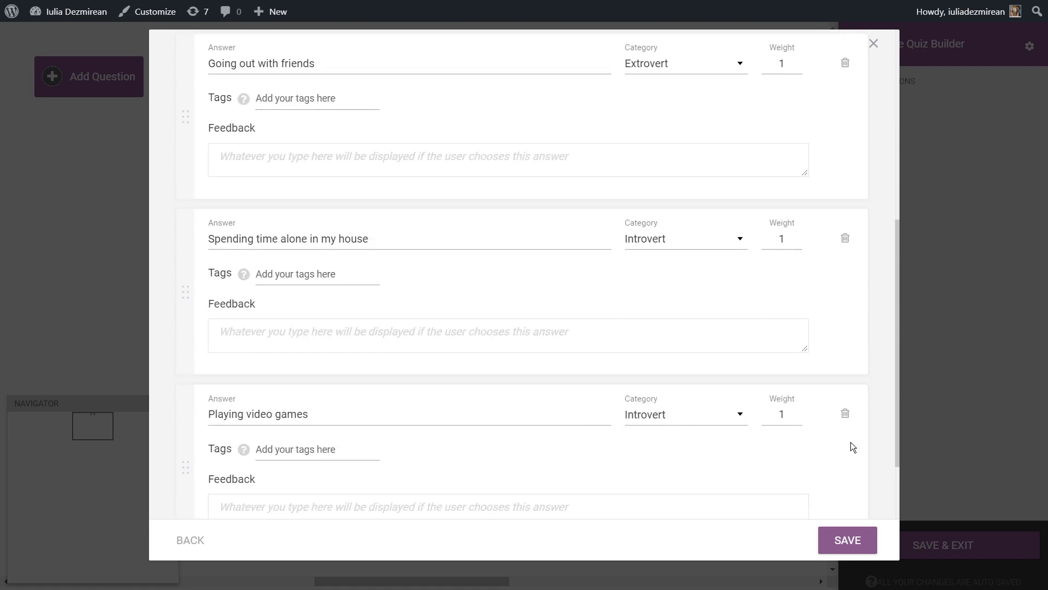
# Step: Set the weight of the answer "Spending time alone in my house" to 5
pyautogui.moveTo(899, 427)
pyautogui.mouseDown()
pyautogui.moveTo(889, 248)
pyautogui.moveTo(898, 418)
pyautogui.mouseUp()
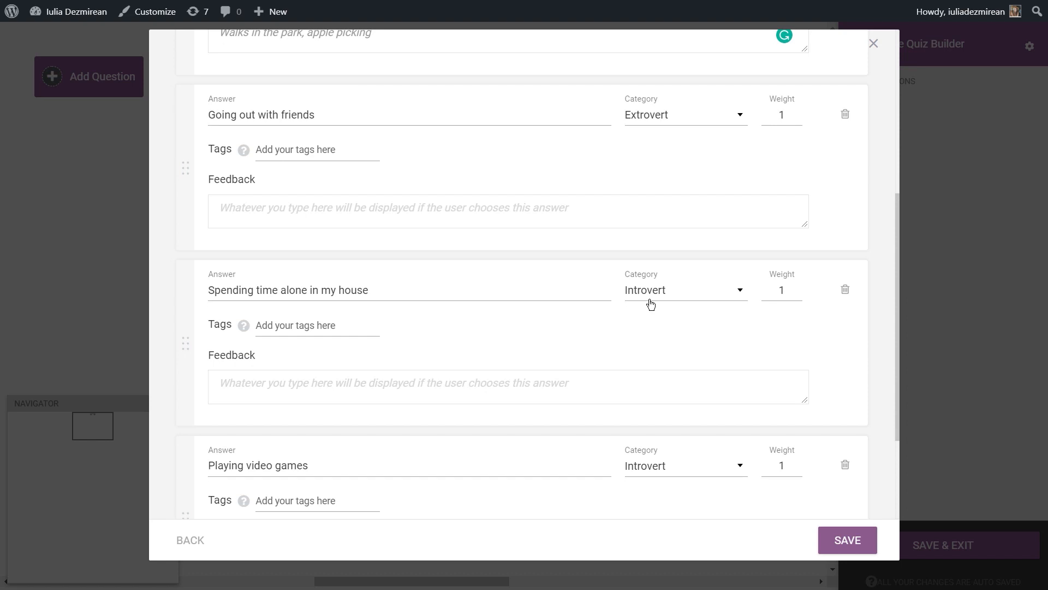
pyautogui.scroll(3, 650, 302)
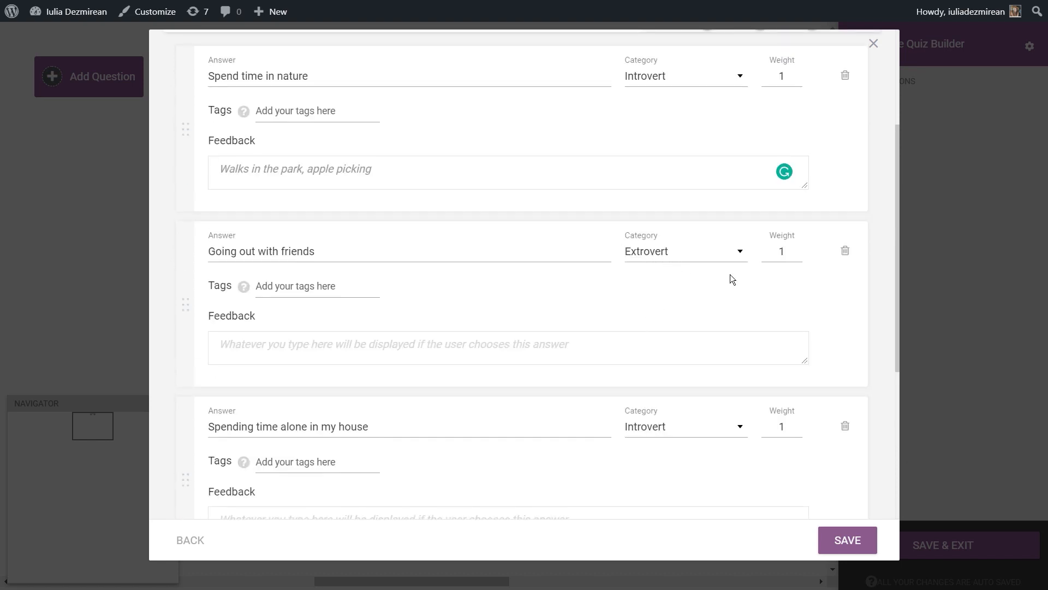
pyautogui.moveTo(895, 227); pyautogui.dragTo(890, 286)
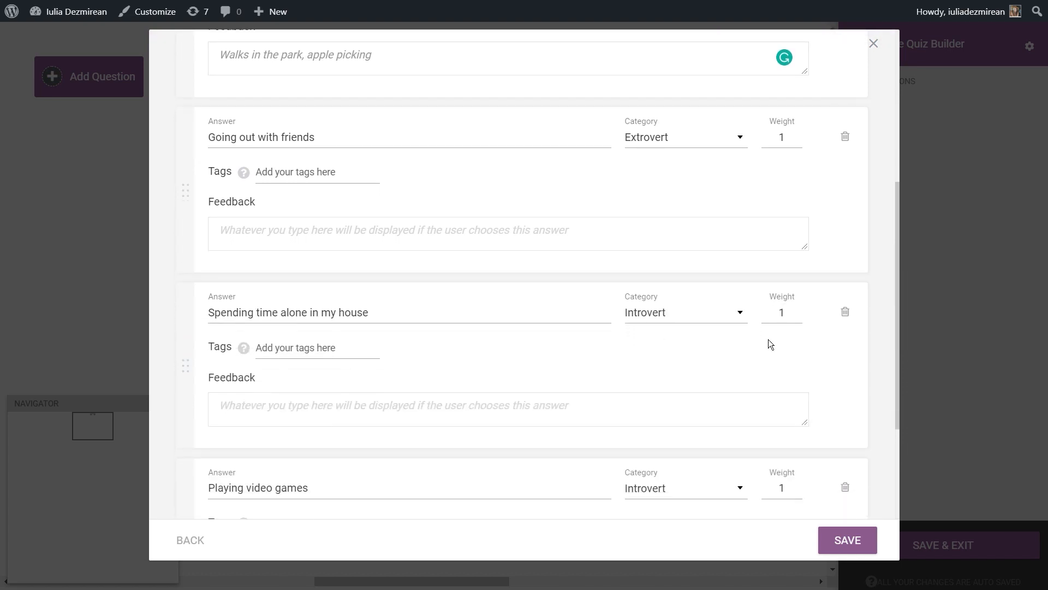
pyautogui.moveTo(789, 319); pyautogui.dragTo(775, 313)
pyautogui.write('5')
pyautogui.scroll(1, 781, 273)
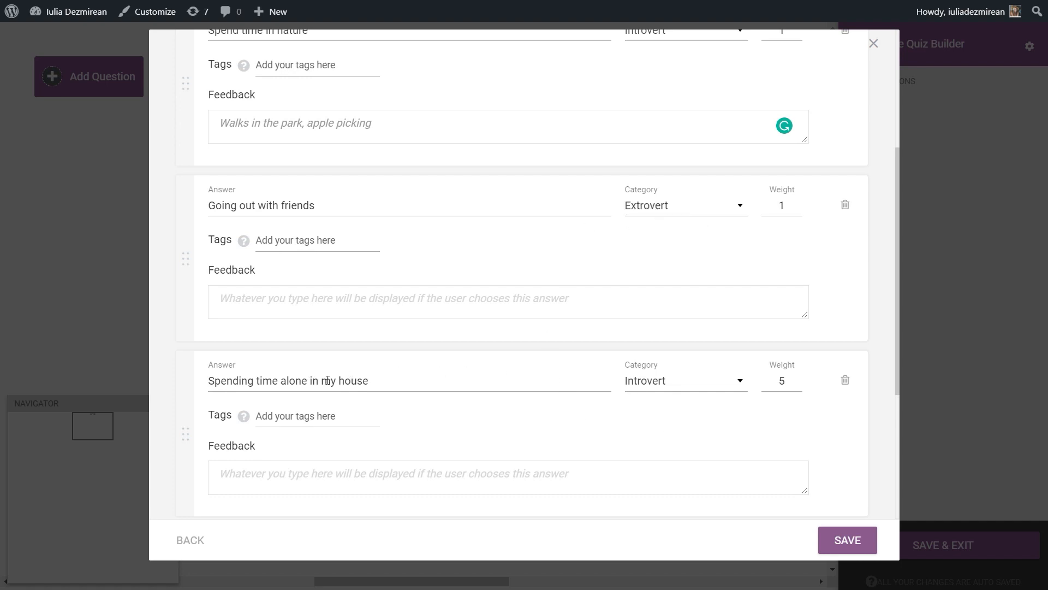
# Step: Review the category, weight and tag options assigned to each answer of the relaxation question
pyautogui.scroll(-3, 445, 380)
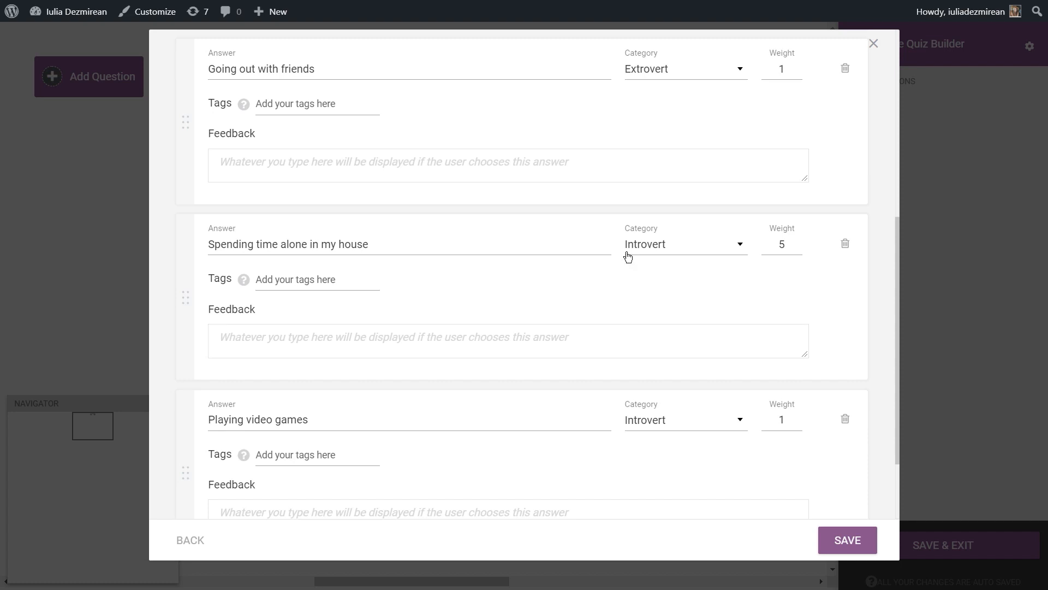
pyautogui.doubleClick(780, 245)
pyautogui.click(757, 253)
pyautogui.scroll(3, 759, 253)
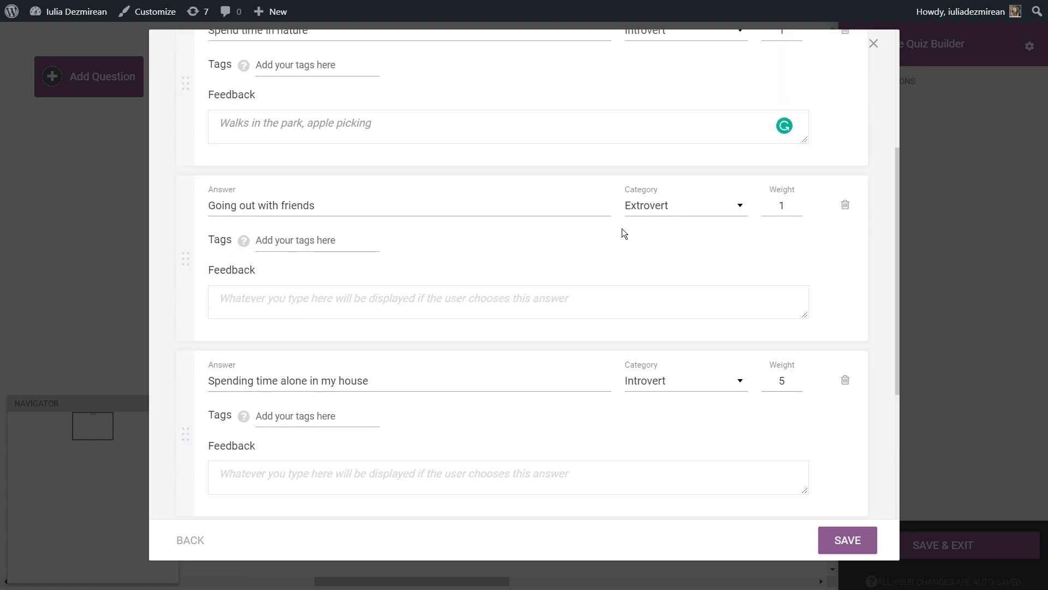
pyautogui.moveTo(895, 233); pyautogui.dragTo(896, 280)
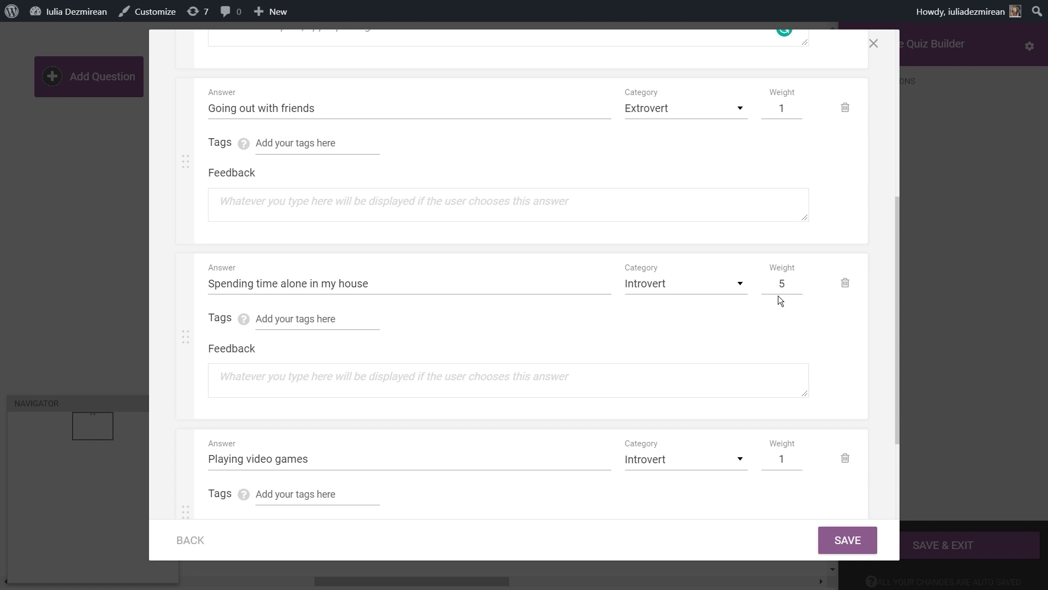
pyautogui.scroll(-1, 897, 277)
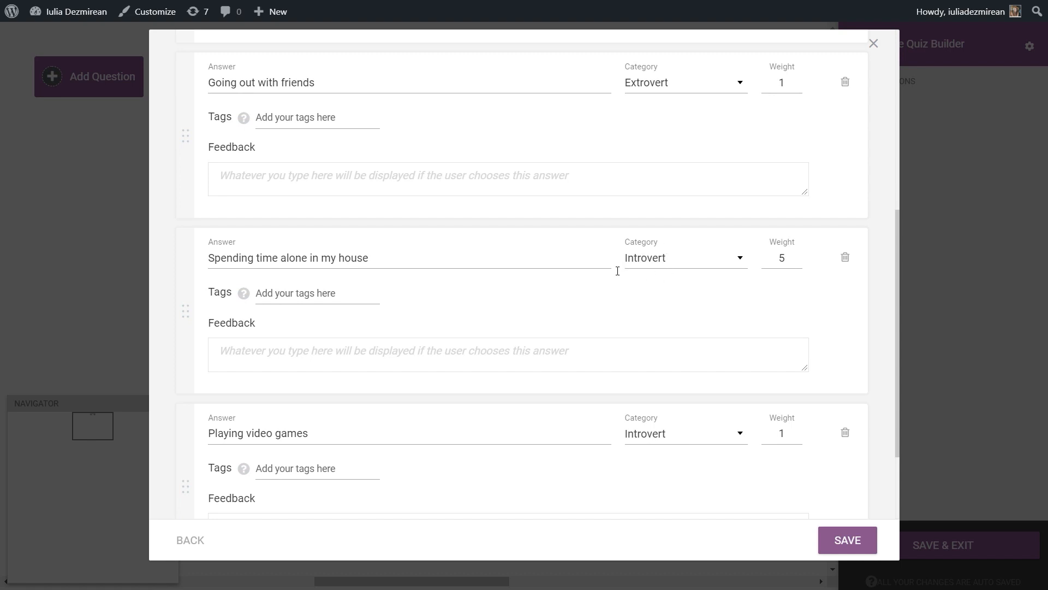
pyautogui.scroll(3, 771, 204)
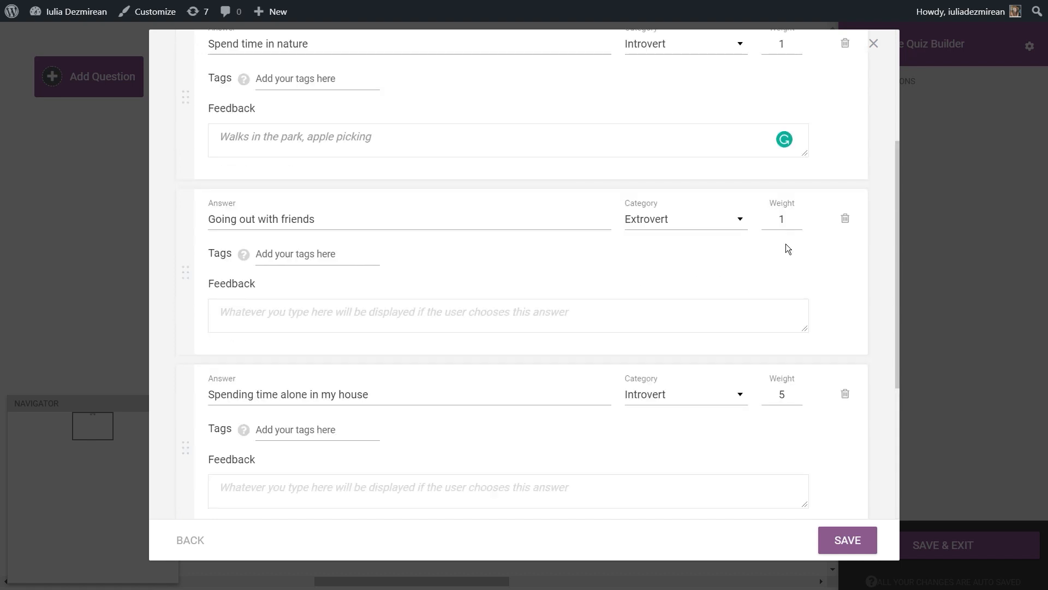
pyautogui.scroll(5, 787, 248)
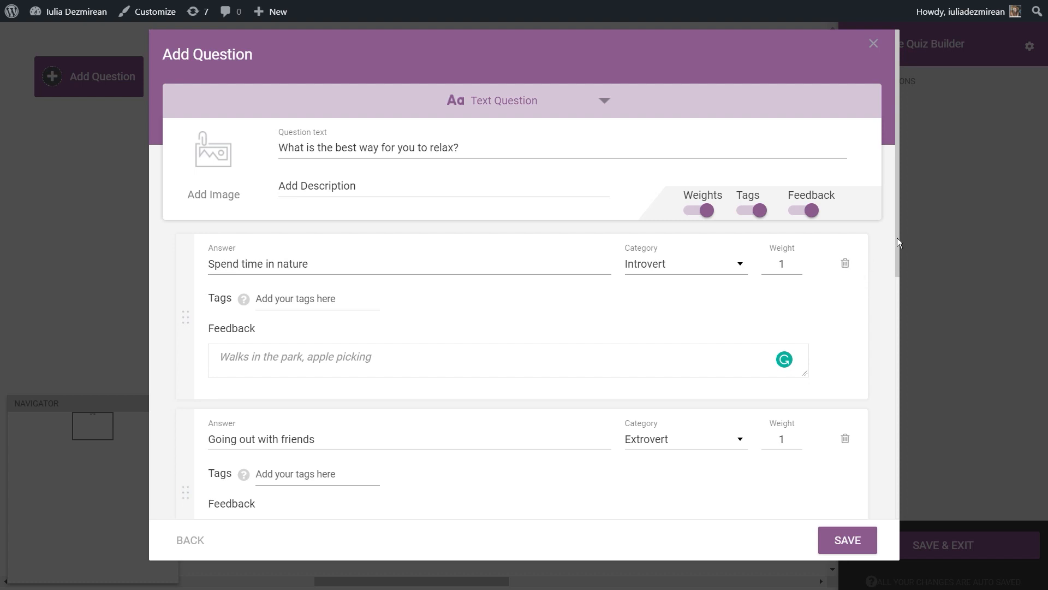
pyautogui.moveTo(897, 238); pyautogui.dragTo(885, 469)
pyautogui.scroll(6, 437, 407)
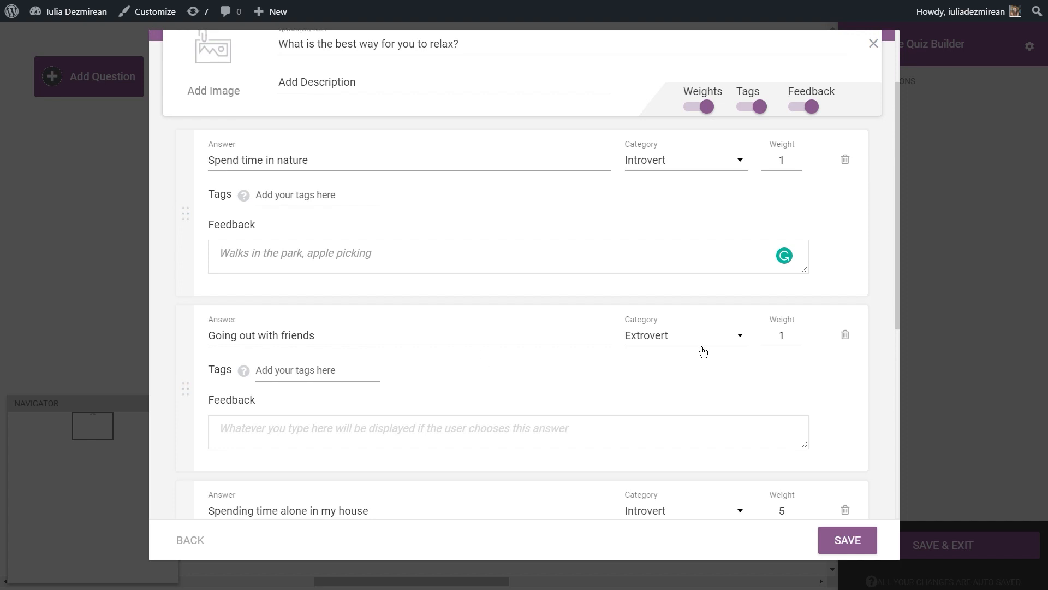
pyautogui.scroll(-5, 702, 351)
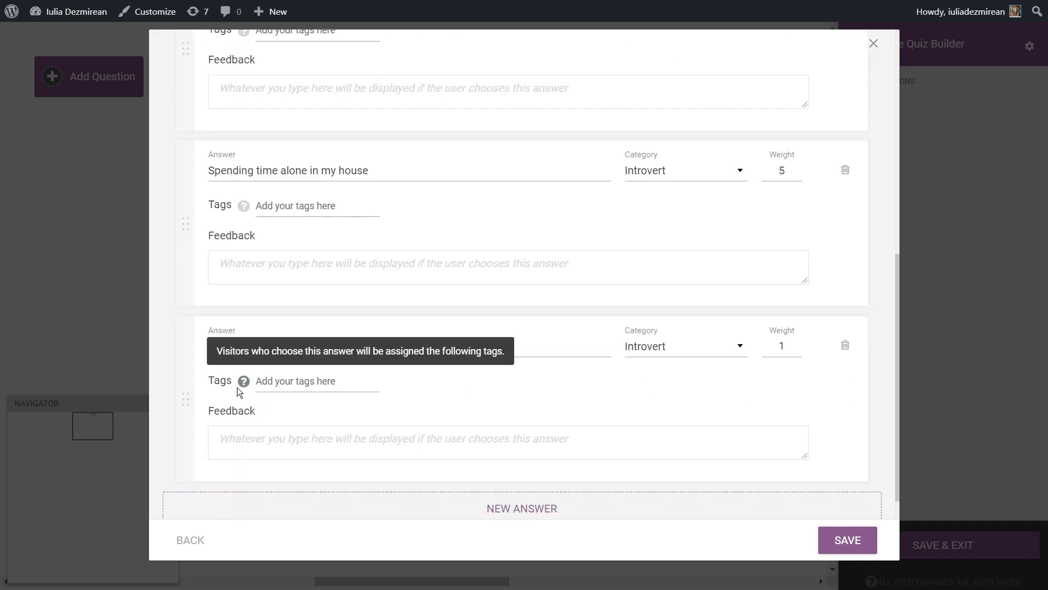
# Step: Disable tags for the question's answers and save the question
pyautogui.scroll(5, 330, 314)
pyautogui.click(748, 176)
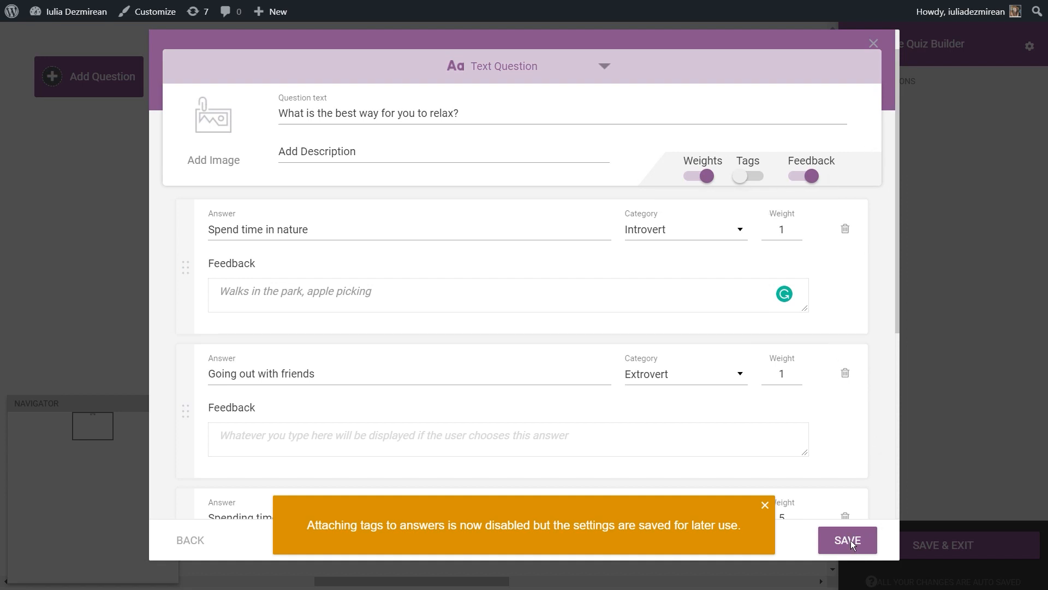
pyautogui.click(765, 504)
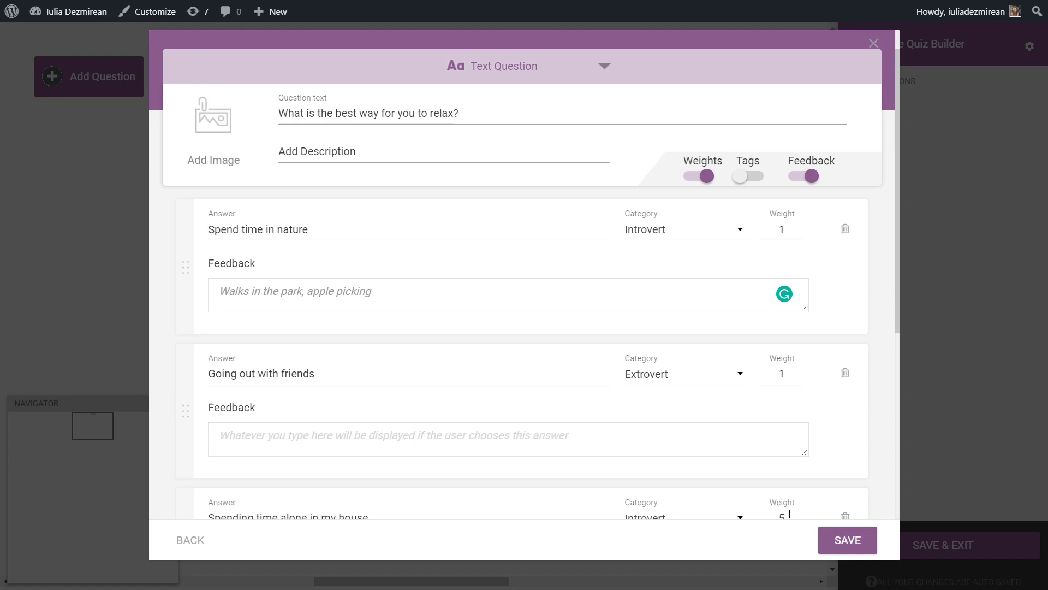
pyautogui.click(848, 538)
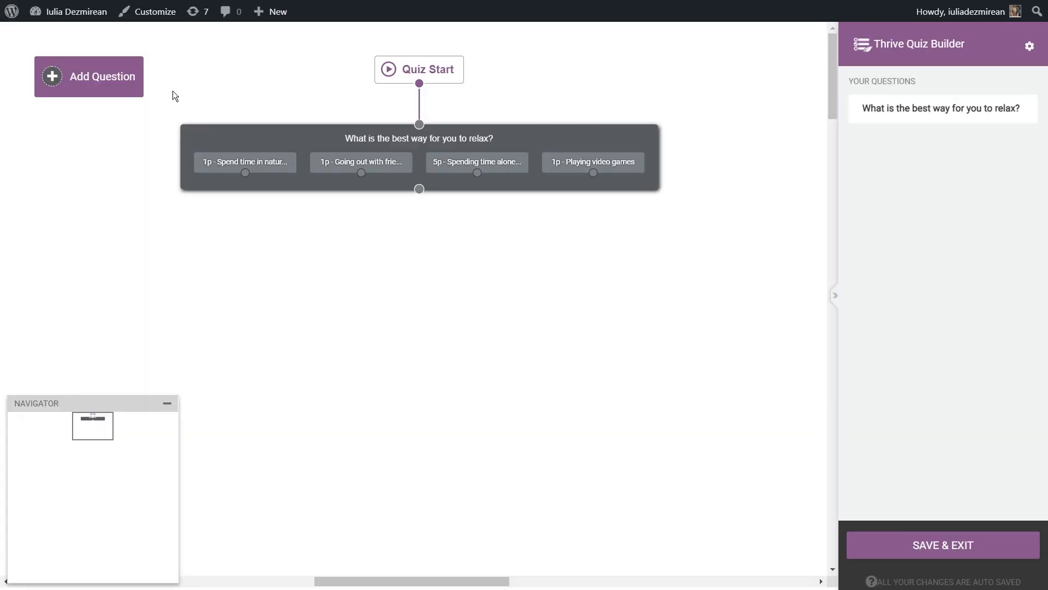
# Step: Add the questions about a Friday night invitation and summer plans, and save and exit the question editor
pyautogui.click(103, 86)
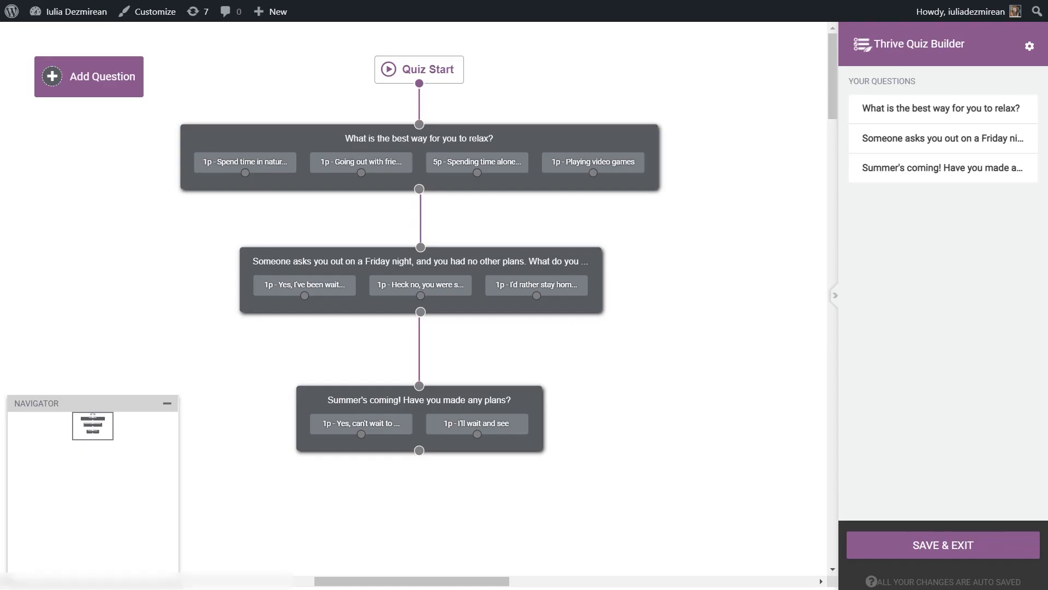
pyautogui.click(928, 548)
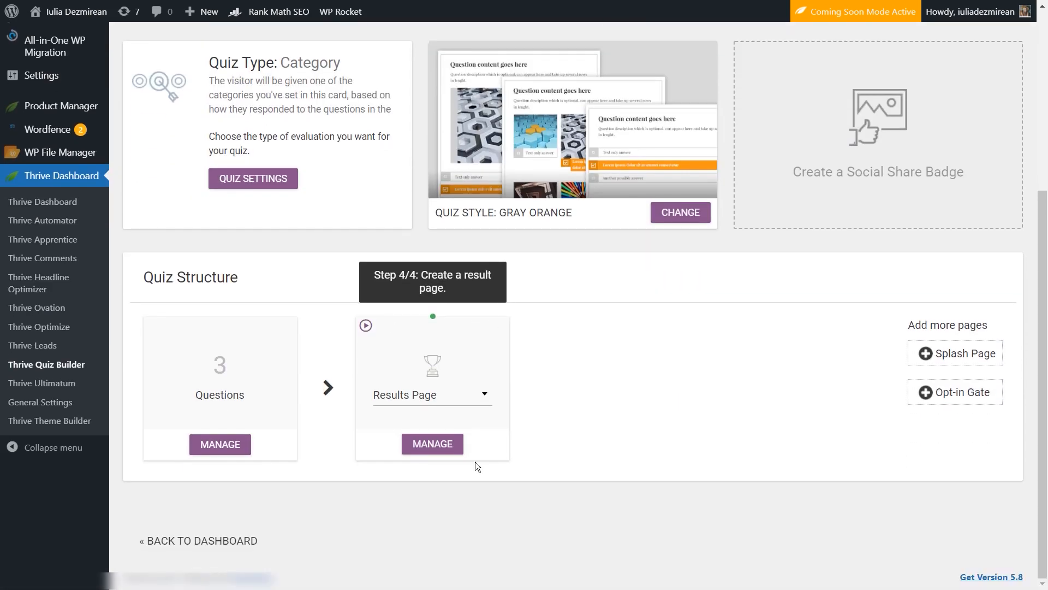
# Step: Try URL Redirect as the quiz's final page type and switch it back to Results Page
pyautogui.click(454, 403)
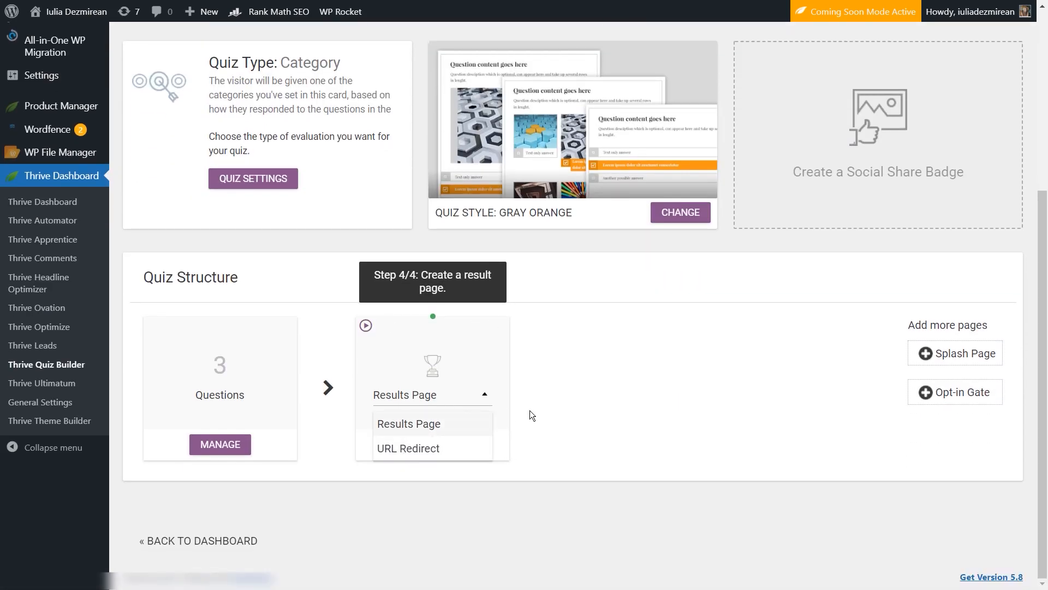
pyautogui.click(413, 430)
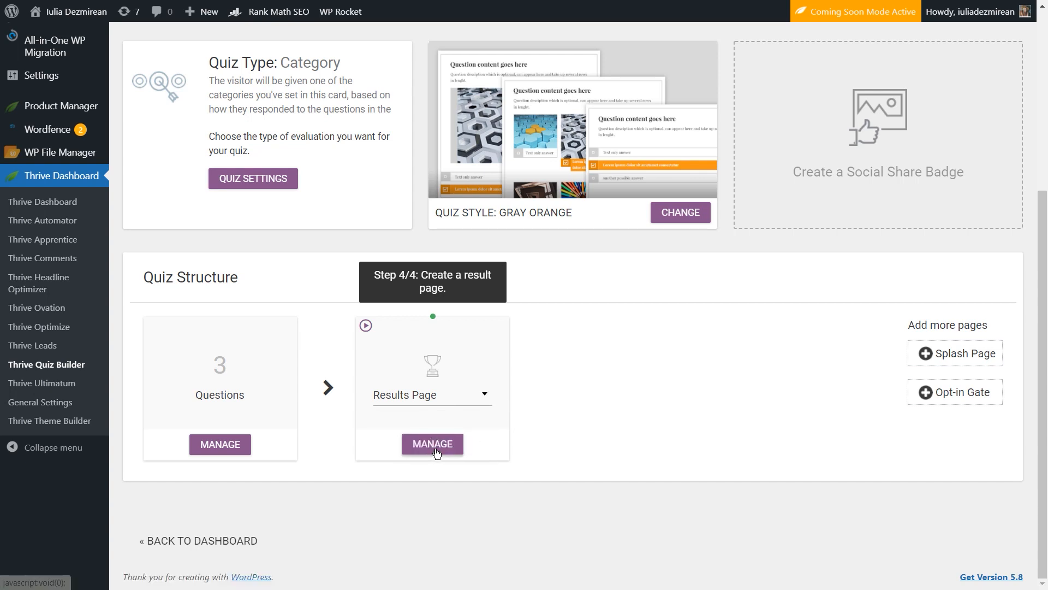
pyautogui.click(437, 404)
pyautogui.click(408, 444)
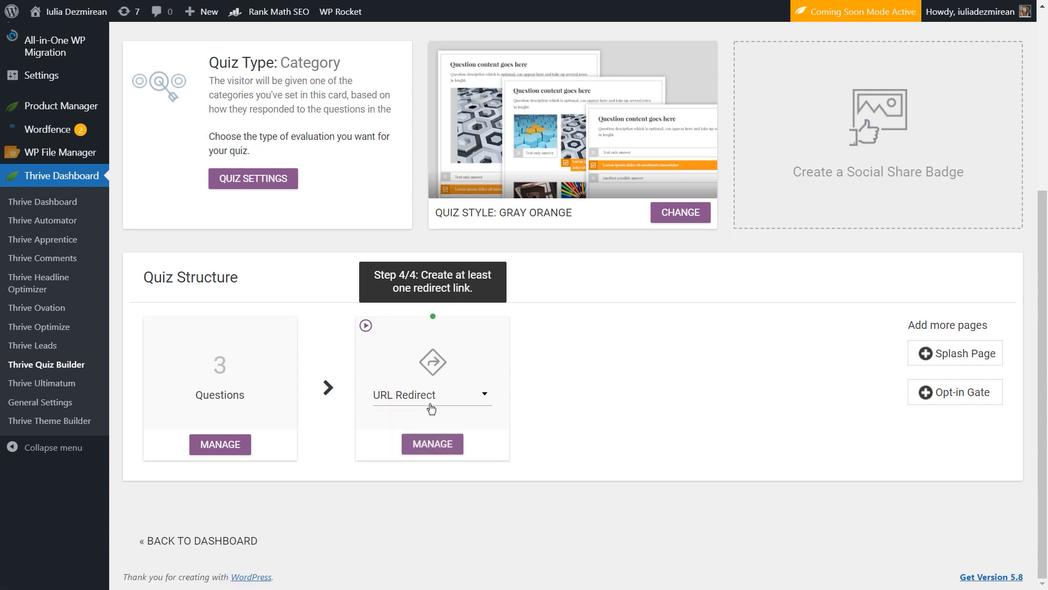
pyautogui.click(428, 402)
pyautogui.click(404, 423)
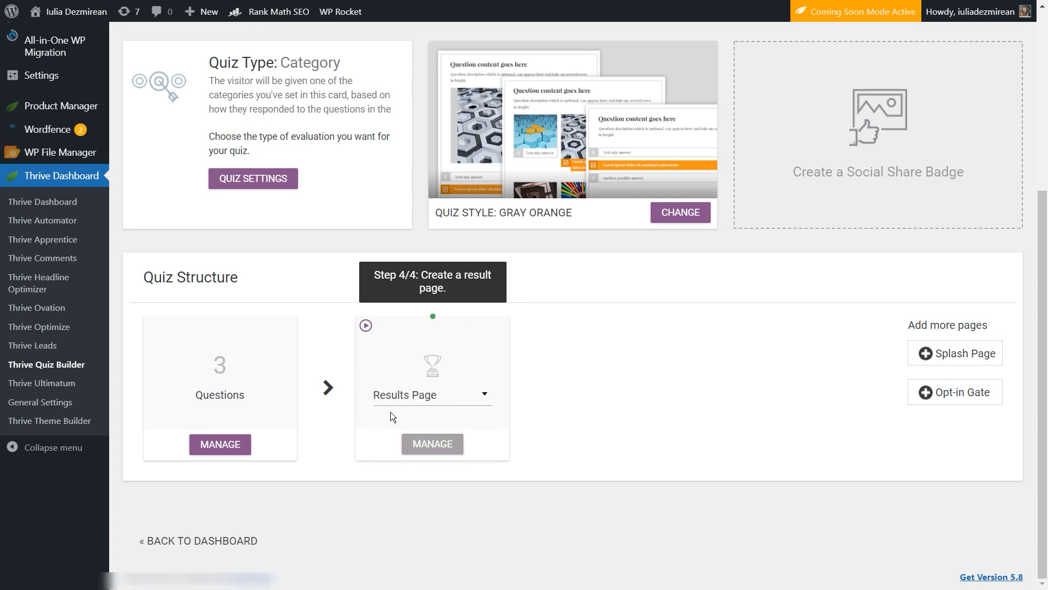
# Step: Open the First Results Page design for editing, look through the available page elements and save the work
pyautogui.click(461, 444)
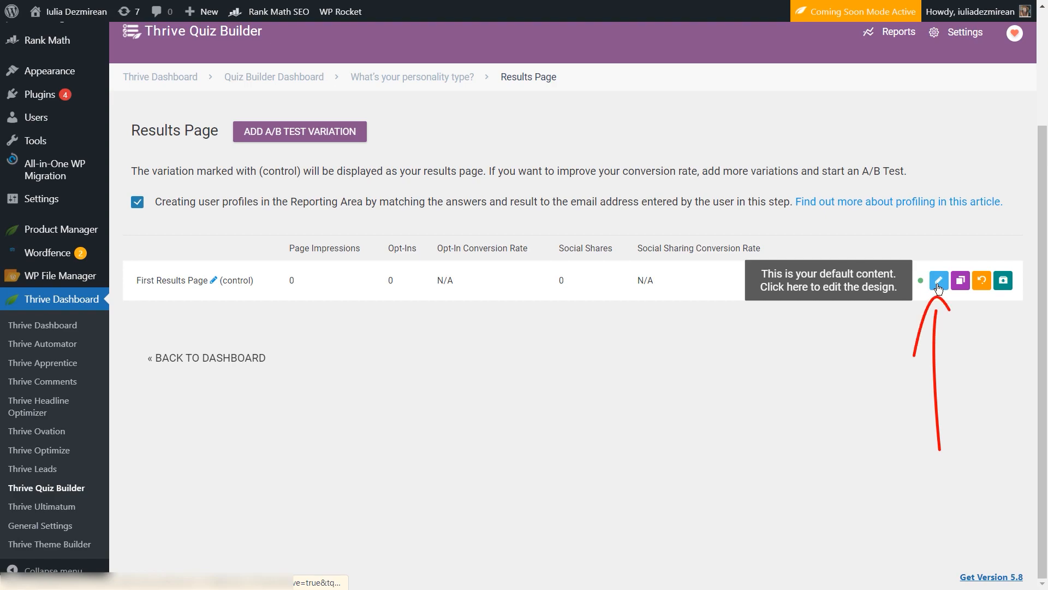
pyautogui.click(938, 281)
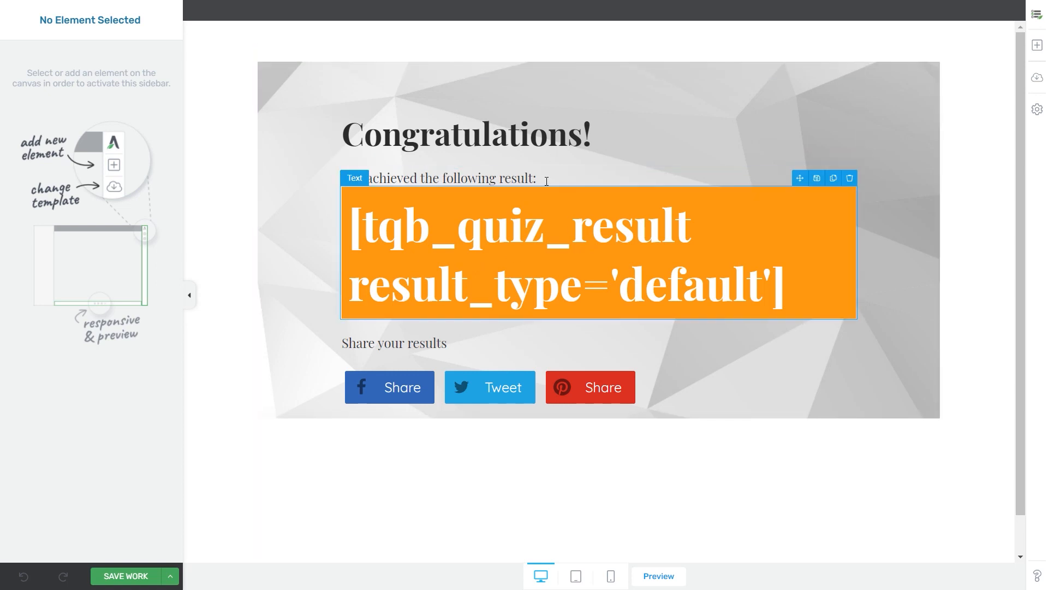
pyautogui.click(1036, 53)
pyautogui.scroll(-10, 991, 165)
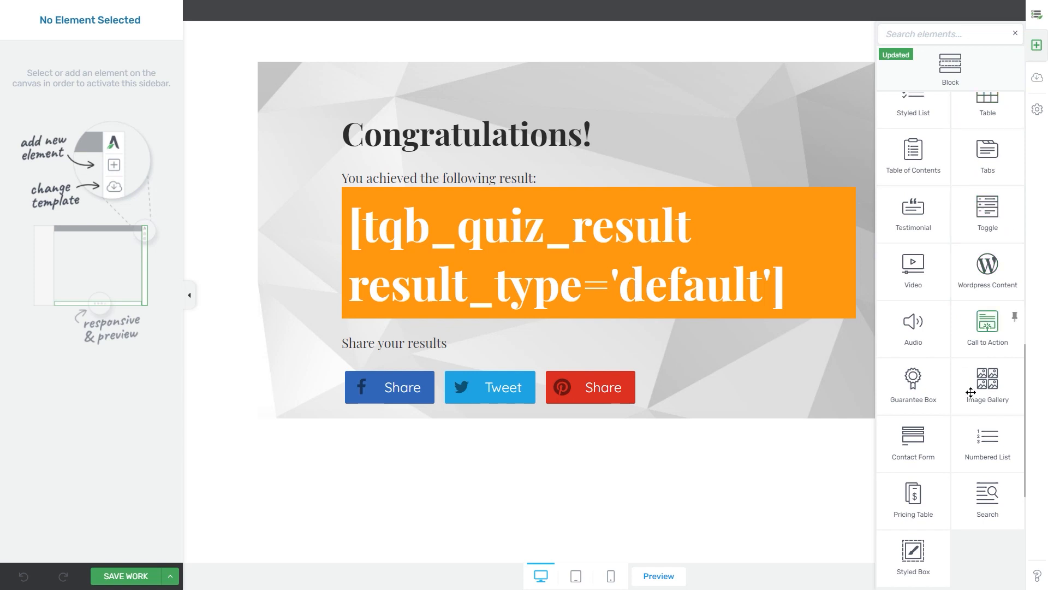
pyautogui.scroll(10, 1008, 380)
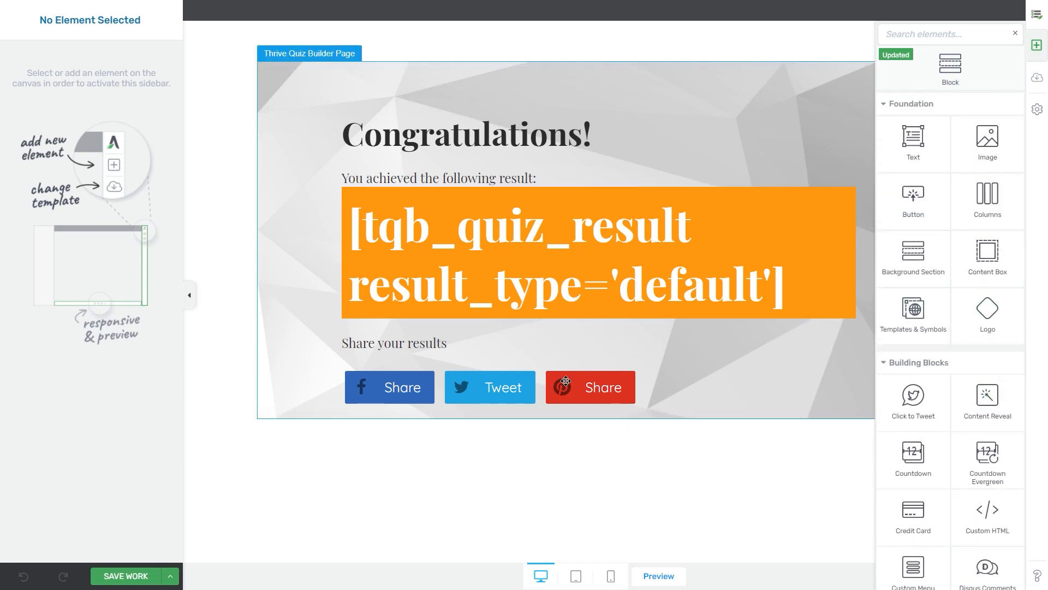
pyautogui.click(157, 577)
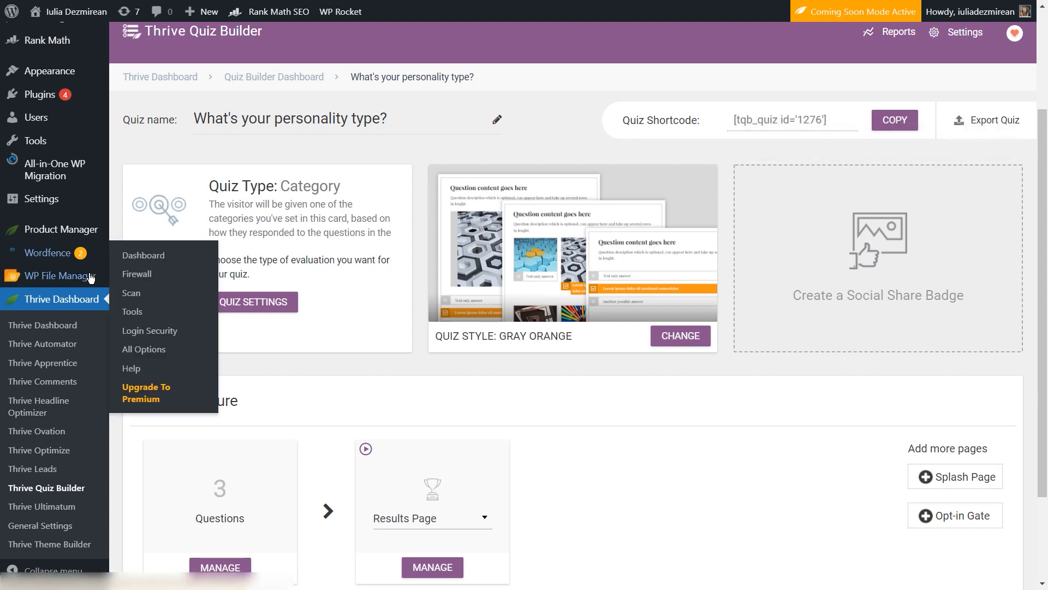
# Step: Open the website page for editing and insert a Quiz element between the large photo and the "Follow Me Here:" section
pyautogui.scroll(2, 32, 404)
pyautogui.scroll(1, 32, 404)
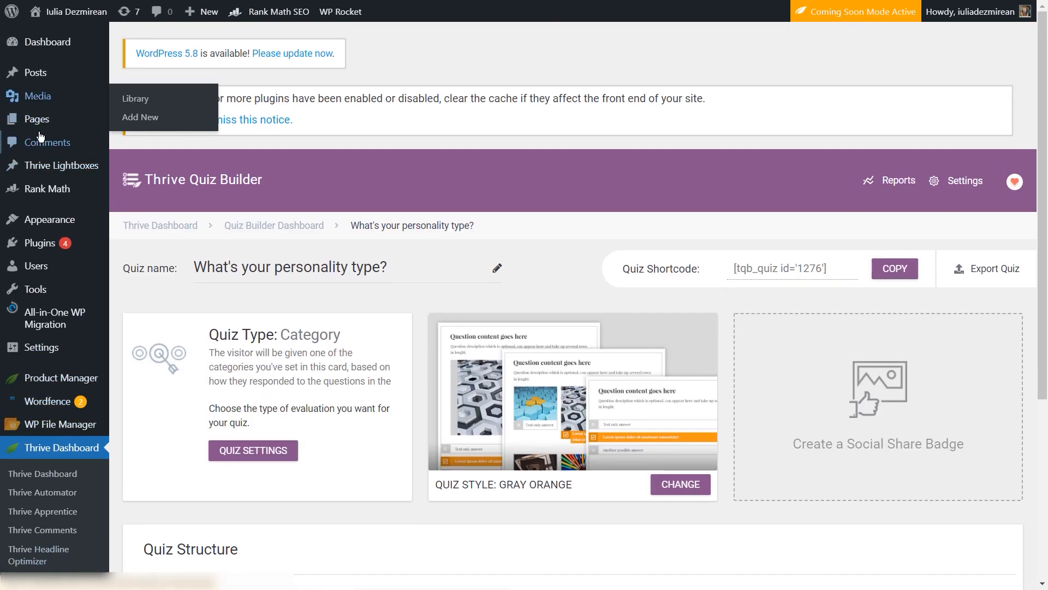
pyautogui.moveTo(37, 119)
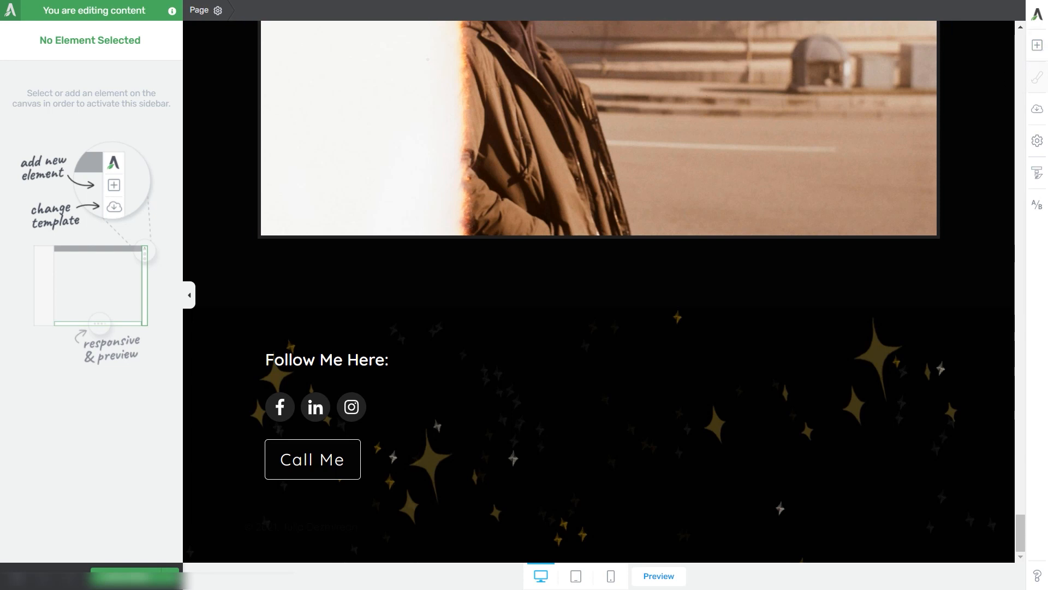
pyautogui.click(1036, 52)
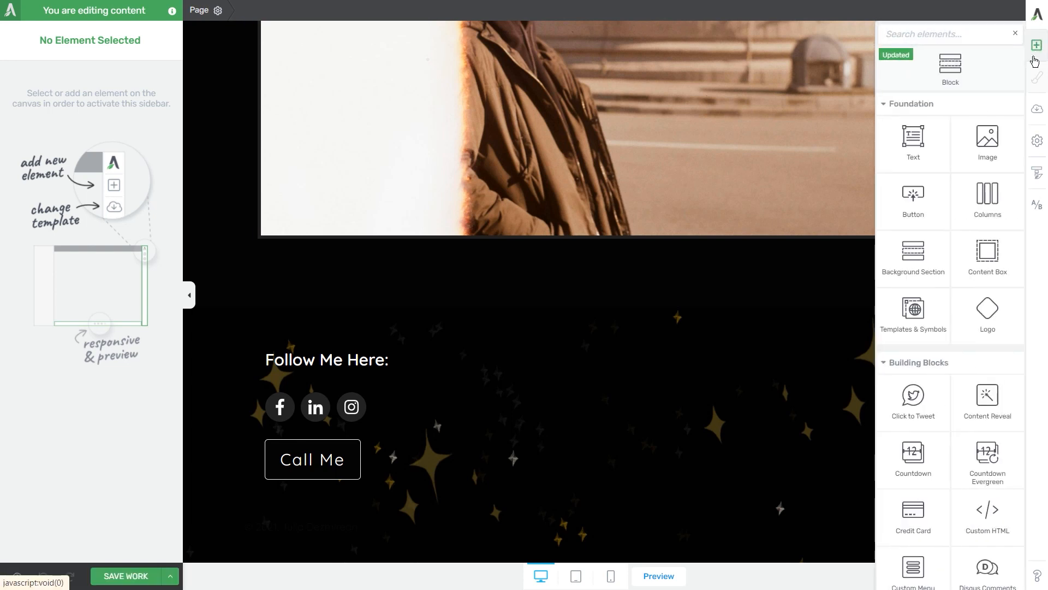
pyautogui.write('qui')
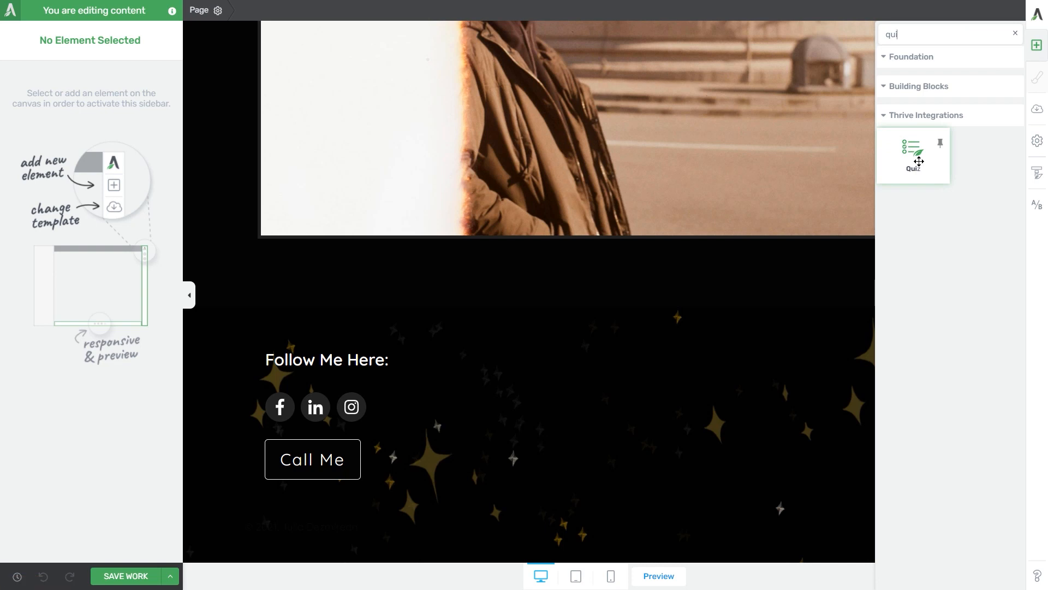
pyautogui.moveTo(918, 161); pyautogui.dragTo(606, 271)
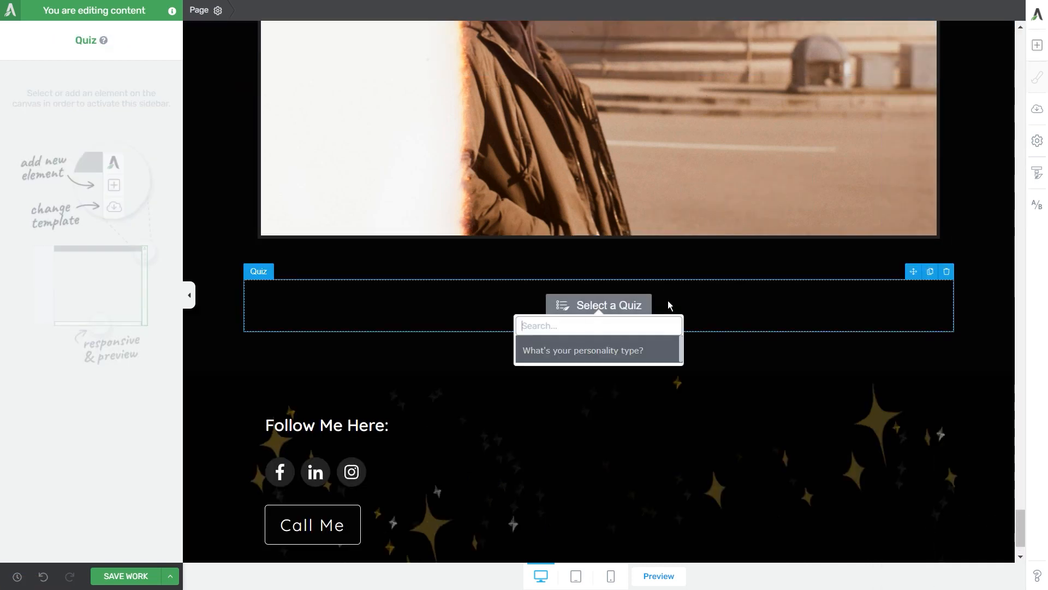
# Step: Choose "What's your personality type?" as the quiz shown in the new element and save the page
pyautogui.click(577, 357)
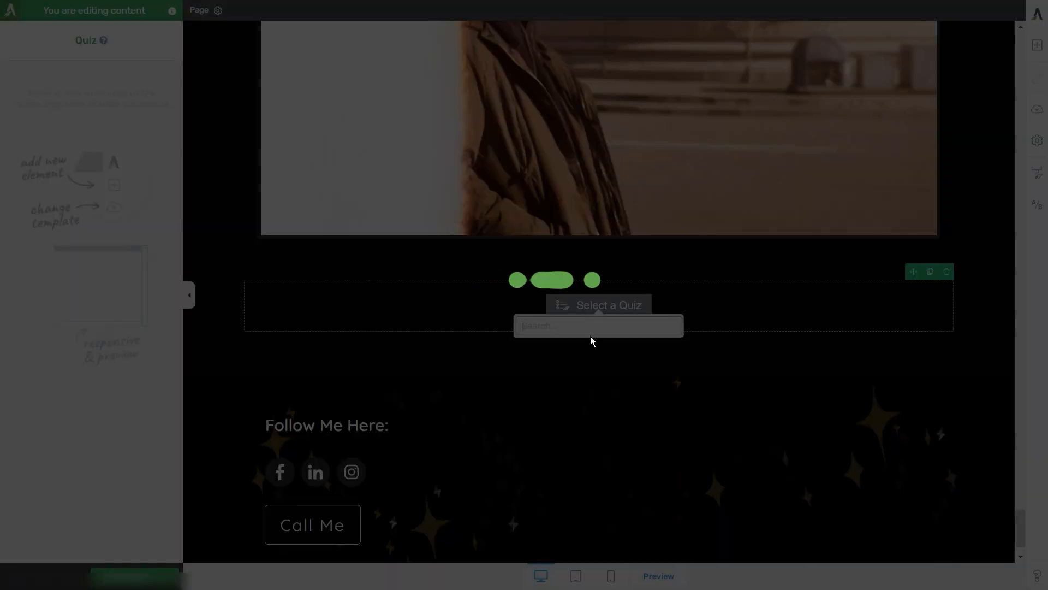
pyautogui.scroll(-3, 716, 329)
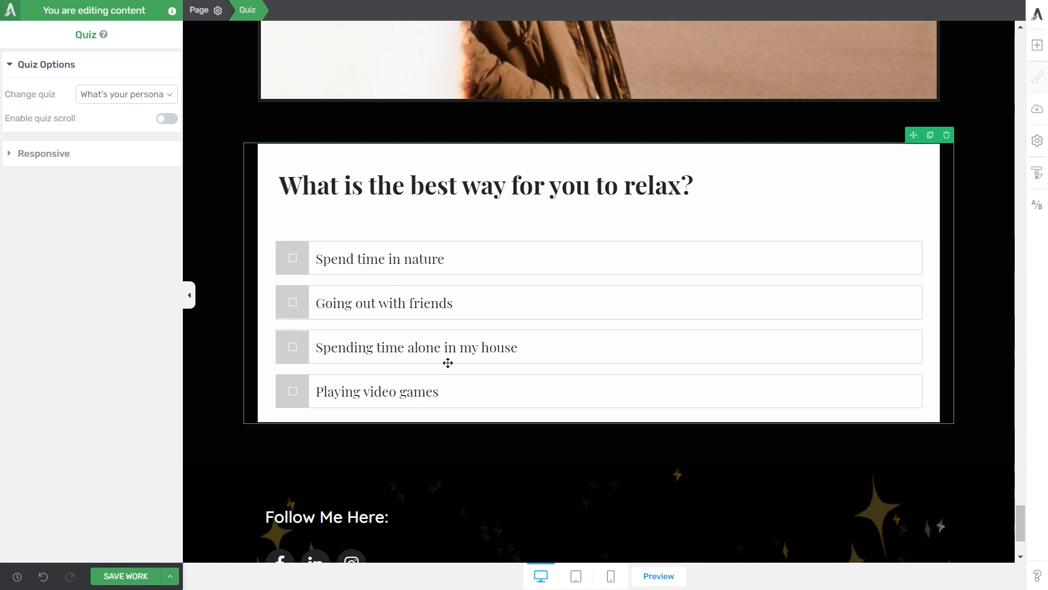
pyautogui.click(113, 571)
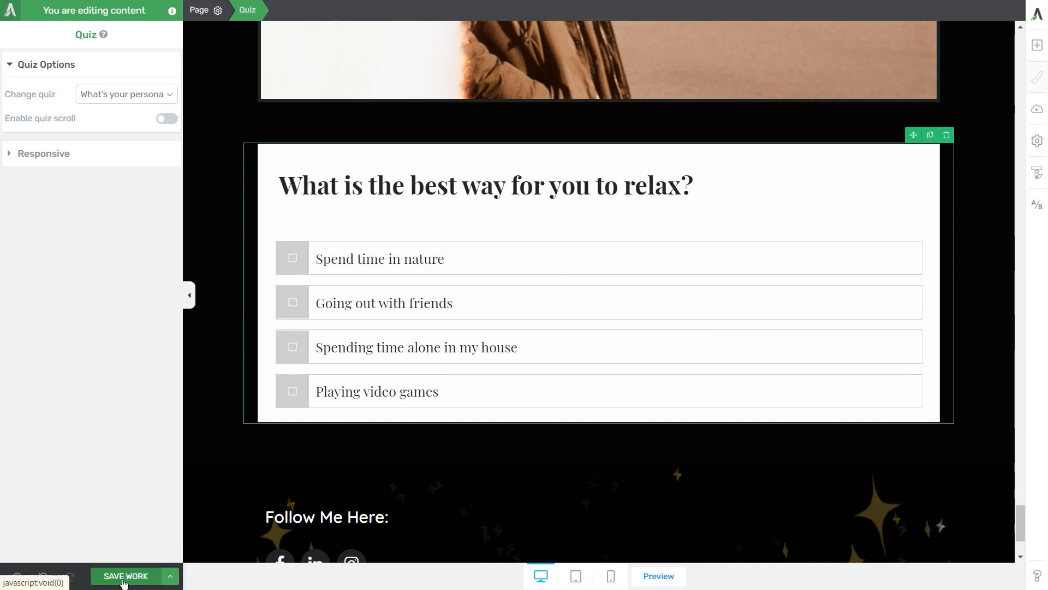
# Step: Preview the page and complete the quiz, answering the summer plans question with "Yes, can't wait to go on vacations with my friends"
pyautogui.click(659, 576)
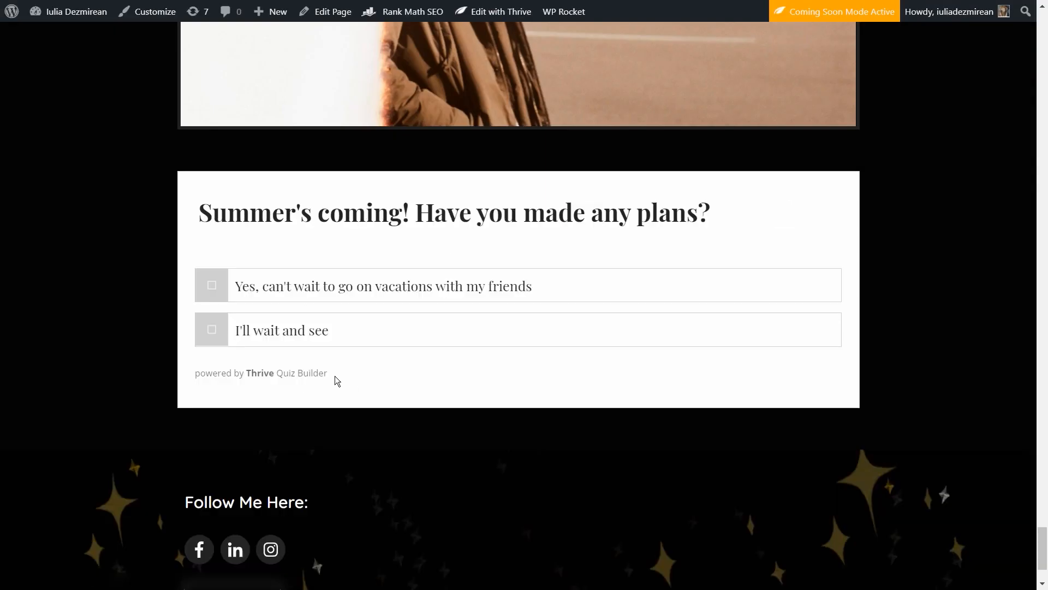
pyautogui.click(293, 297)
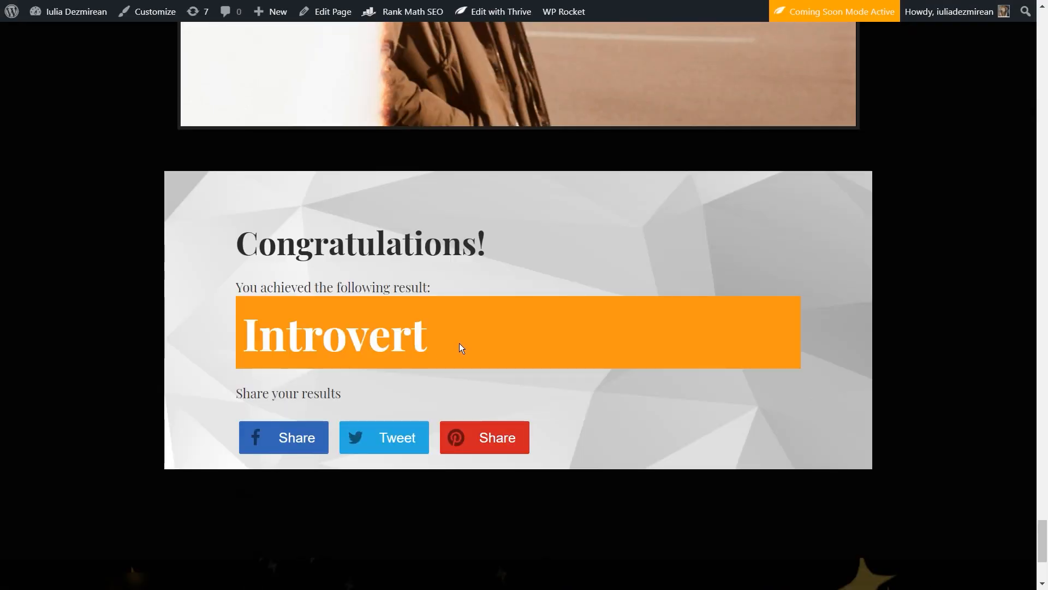
pyautogui.moveTo(459, 343); pyautogui.dragTo(227, 333)
pyautogui.click(238, 333)
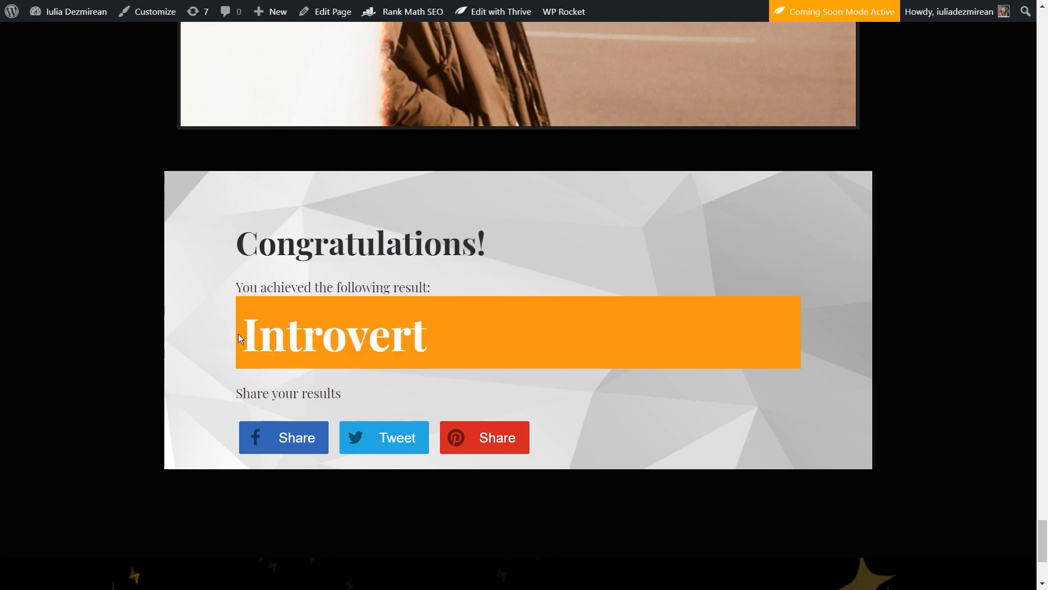